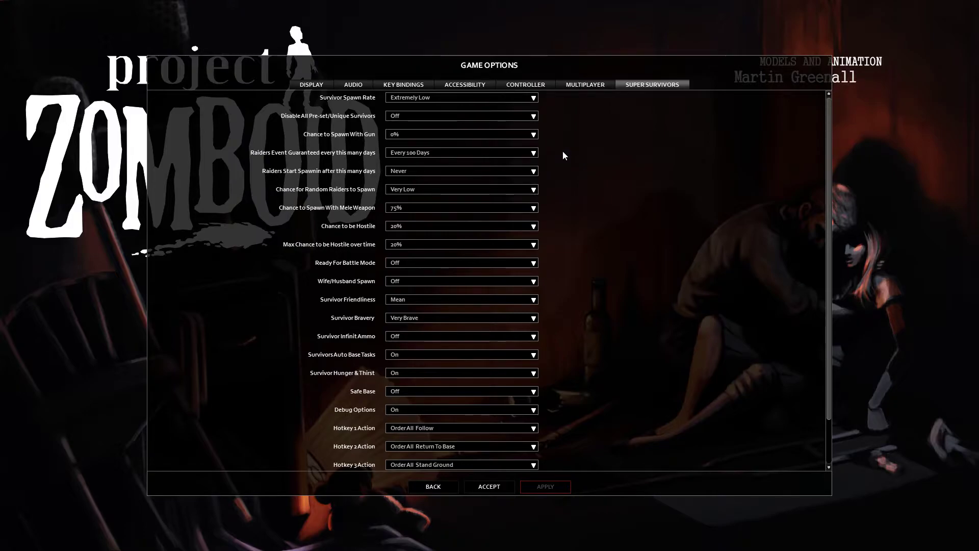
Step: Review the raider and hostility options for Super Survivors and choose Mean for Survivor Friendliness
mouse_move(508, 176)
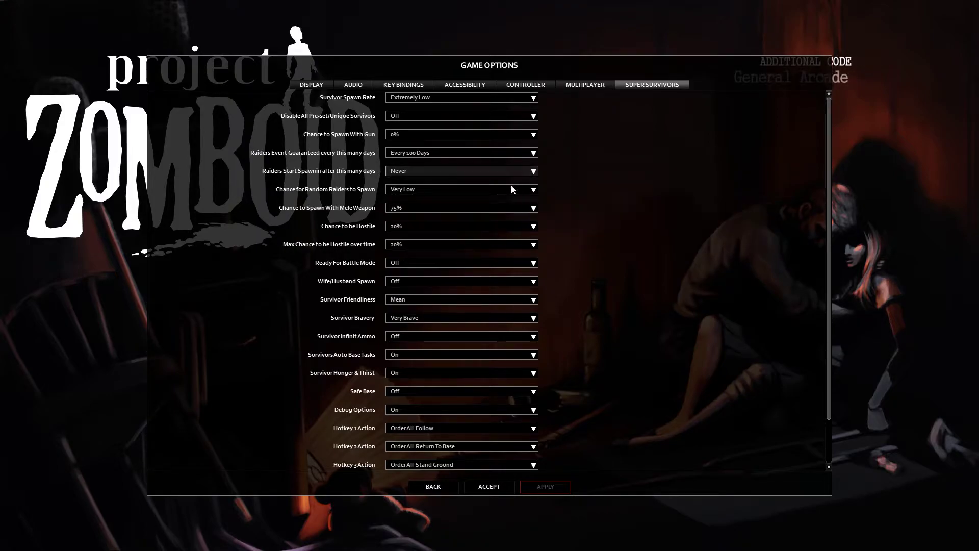
mouse_move(512, 212)
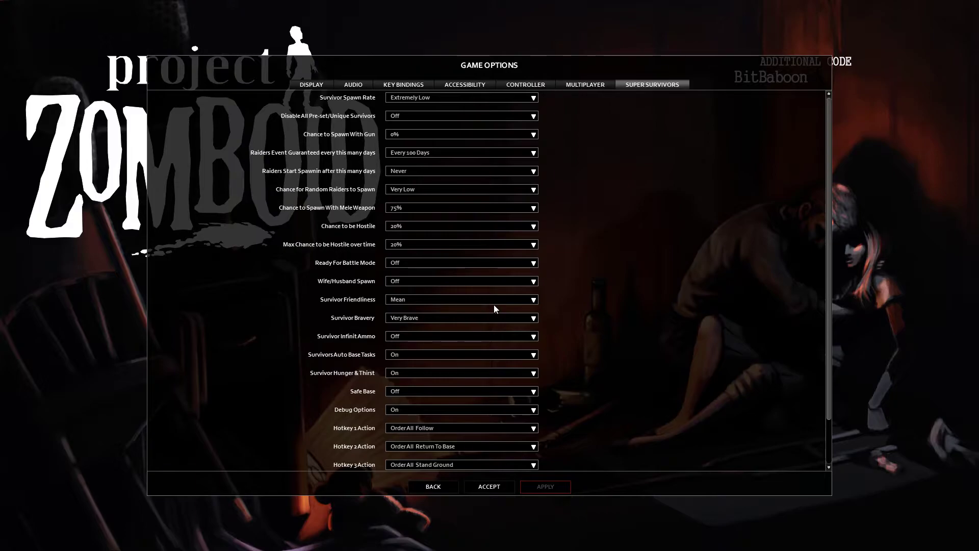
mouse_move(499, 301)
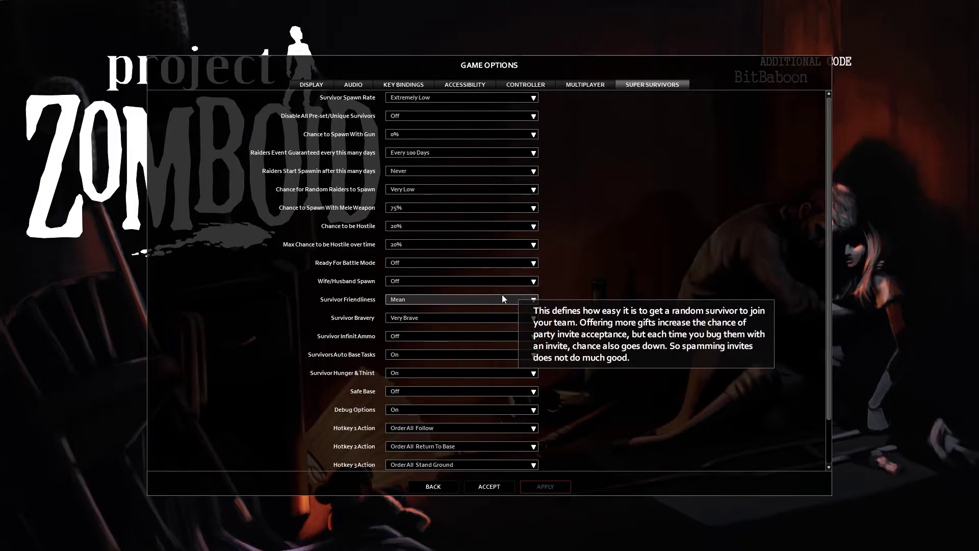
left_click(501, 300)
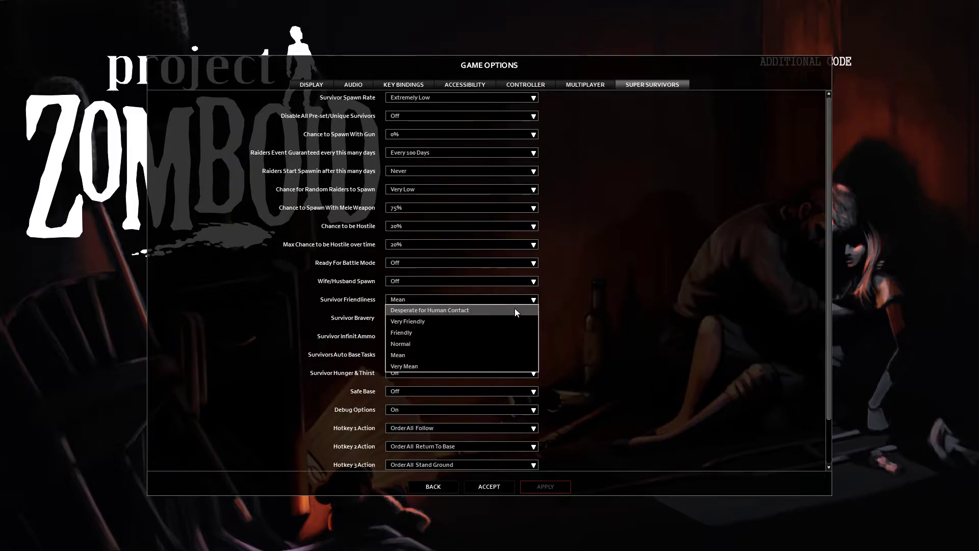
left_click(445, 359)
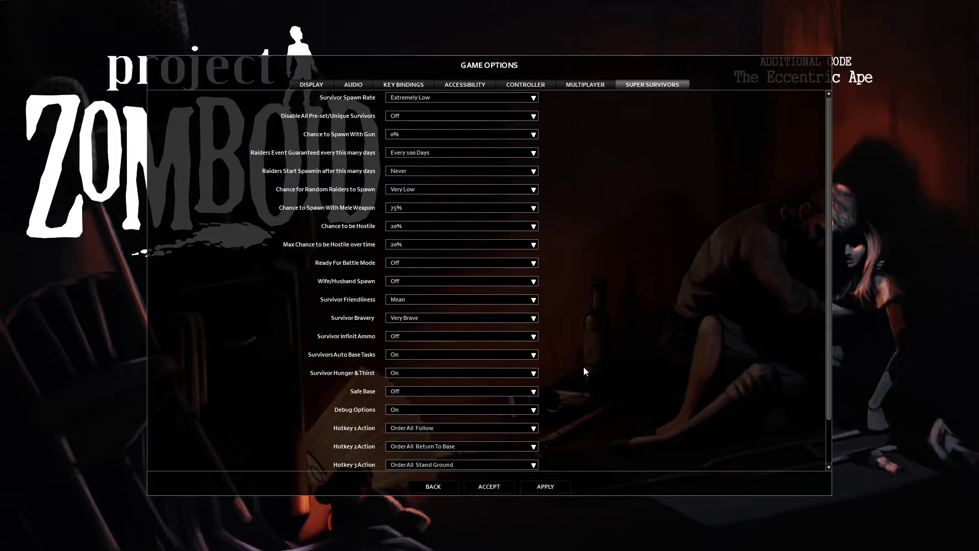
Step: Review the remaining Super Survivors options, including infinite ammo and auto base tasks, and apply the settings
scroll(584, 366, "down", 3)
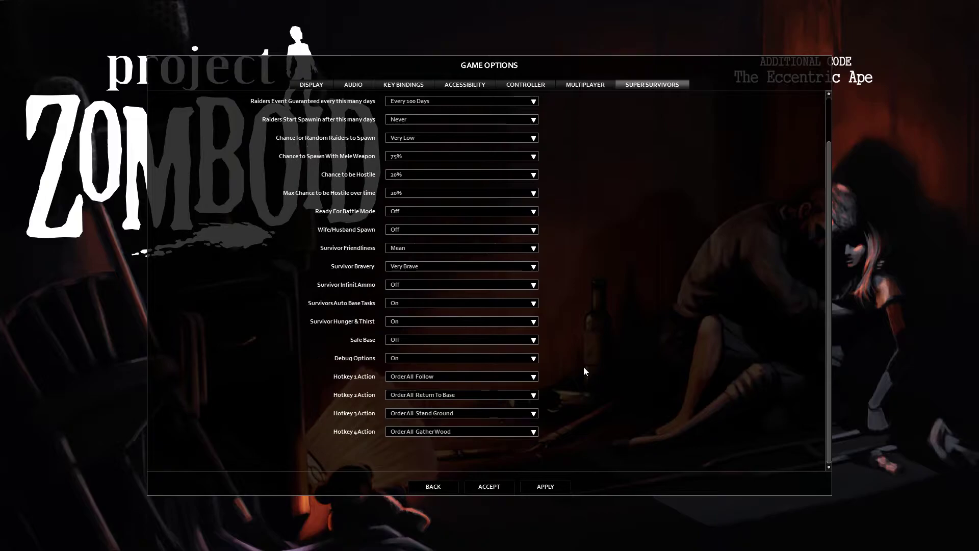
mouse_move(452, 286)
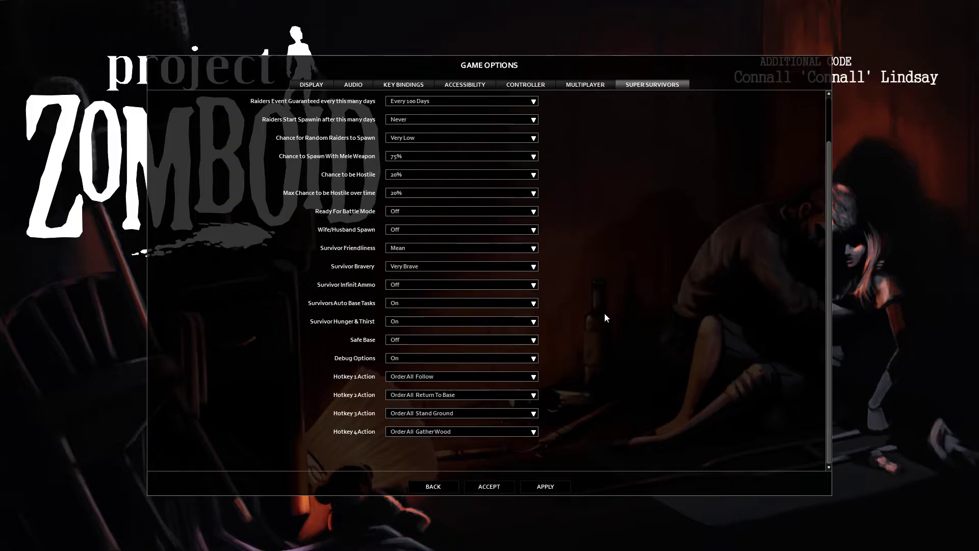
mouse_move(519, 286)
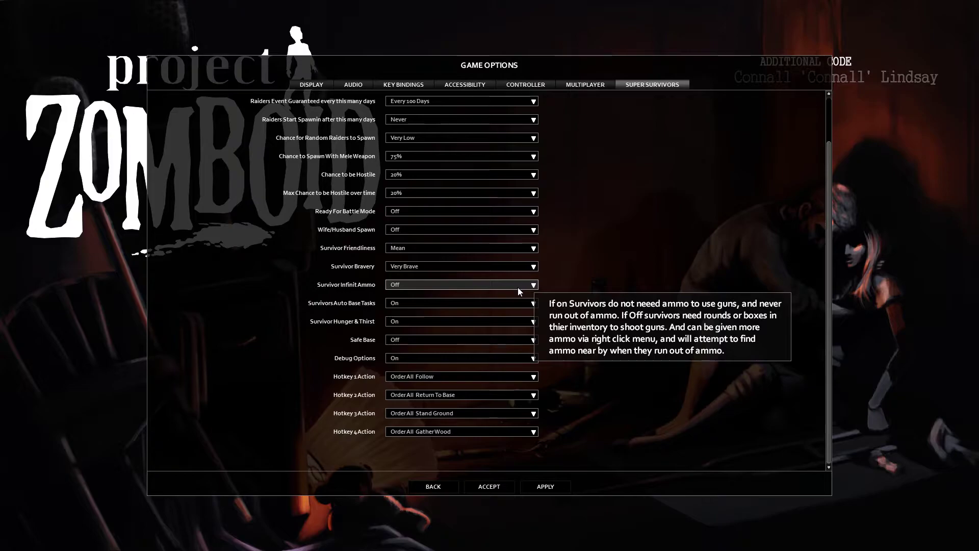
mouse_move(523, 308)
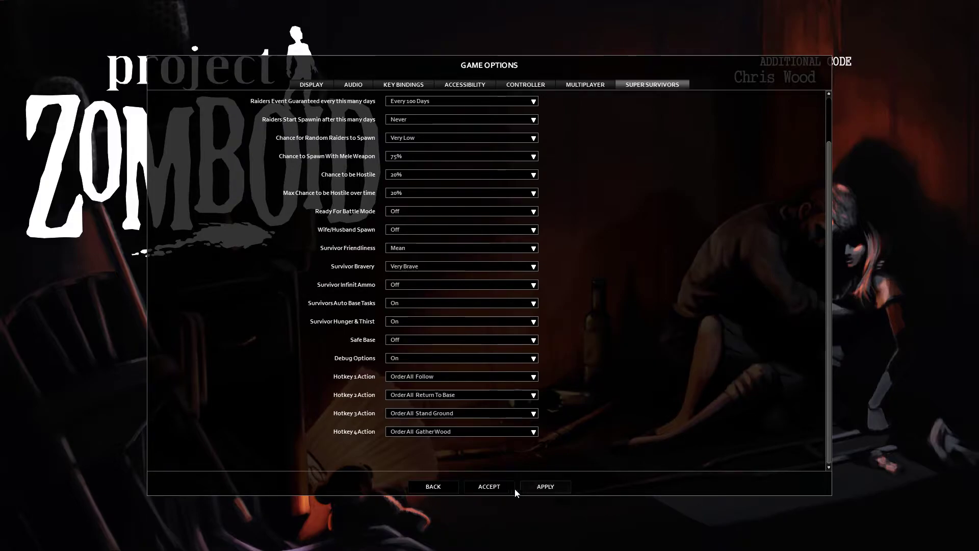
left_click(540, 491)
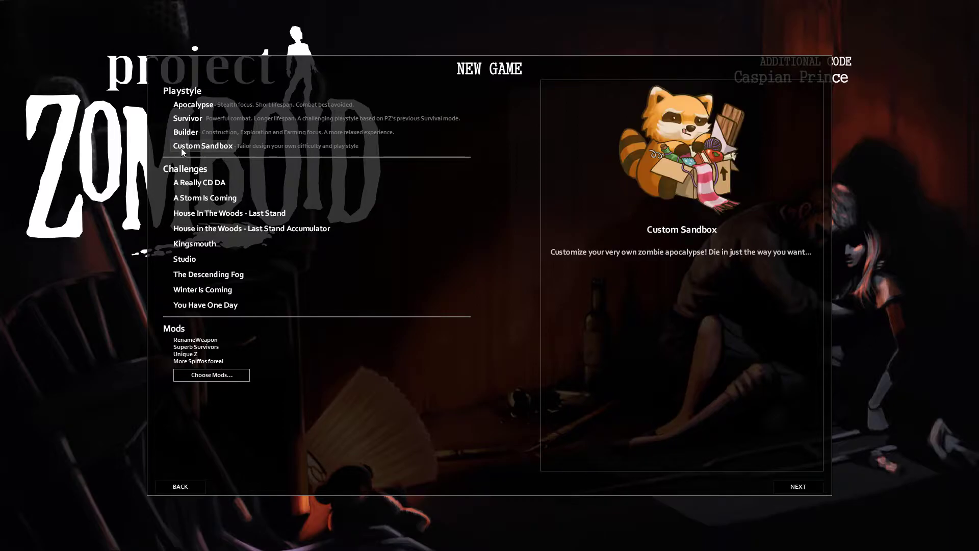
Step: Proceed with a Custom Sandbox game and choose West Point, KY as the spawn location
left_click(794, 488)
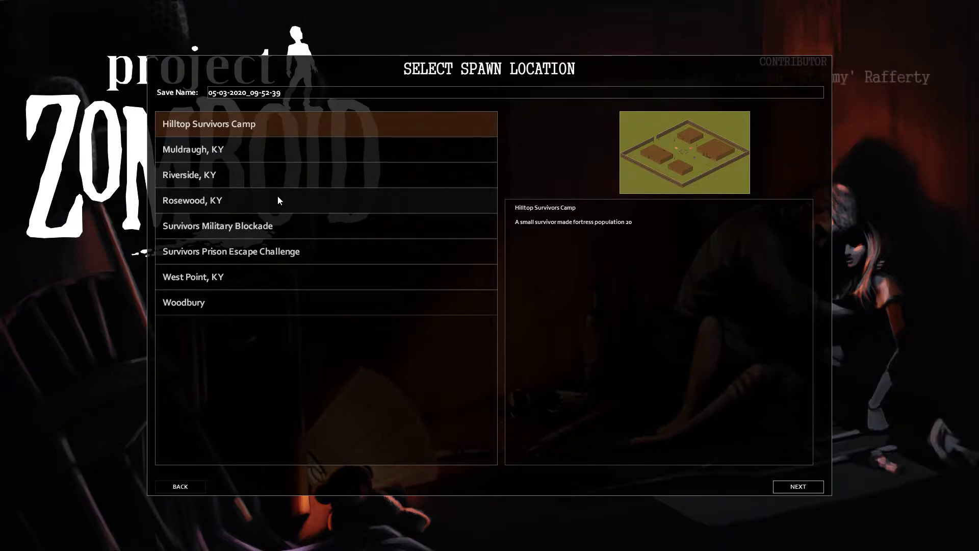
left_click(278, 280)
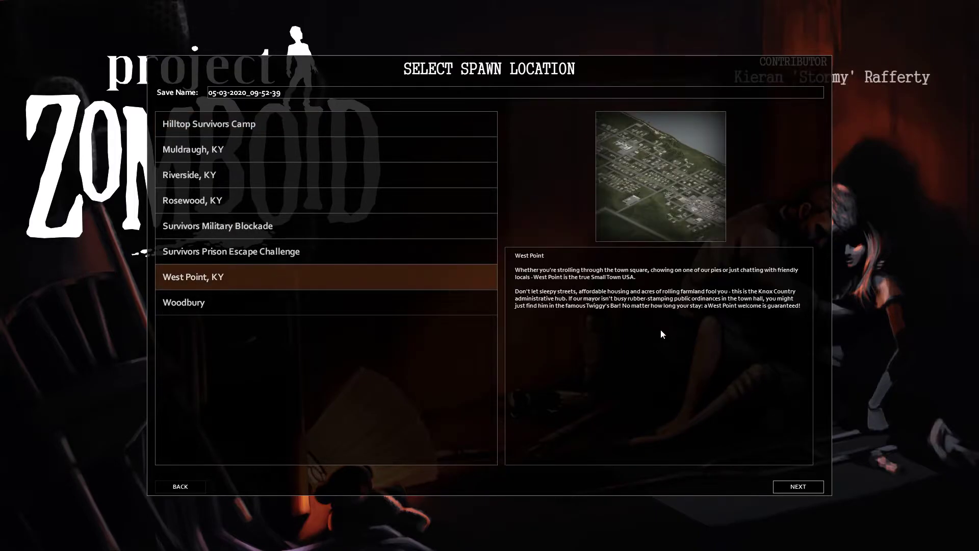
left_click(813, 488)
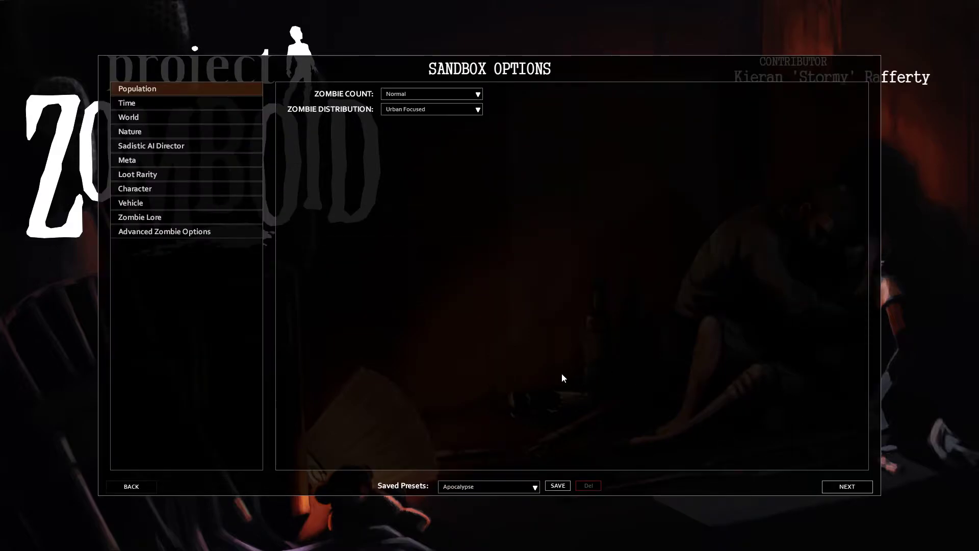
Step: Load the saved sandbox preset Iron Man
left_click(536, 488)
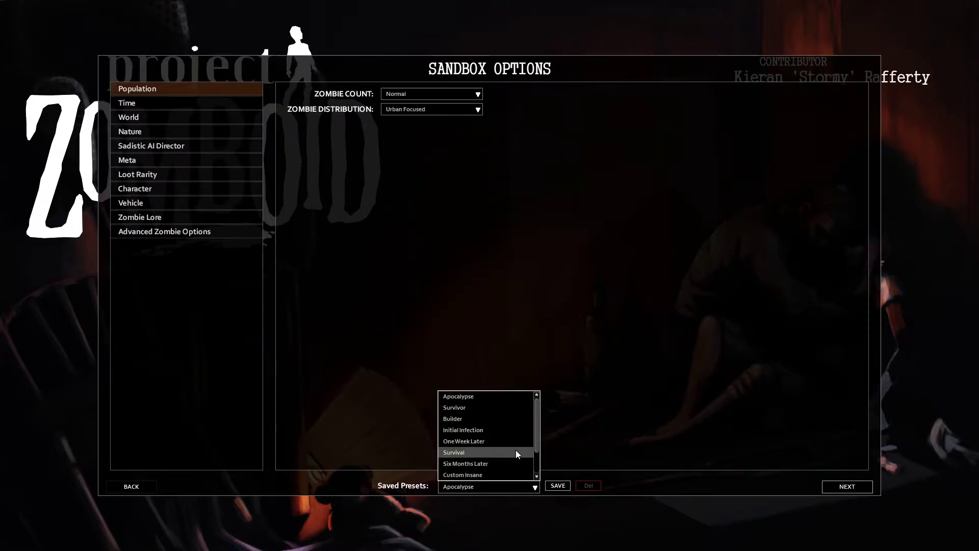
scroll(516, 449, "down", 1)
left_click(496, 461)
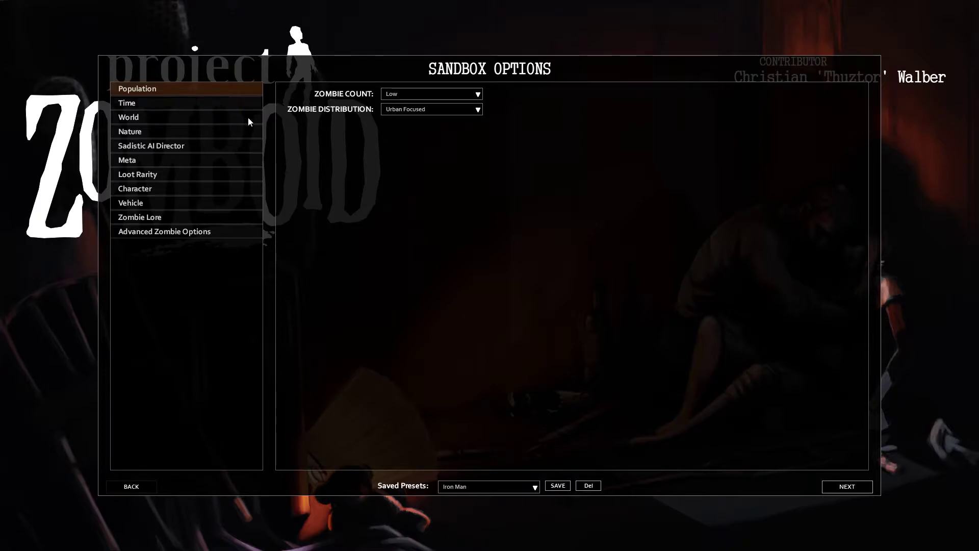
Step: Set the Population Multiplier in the advanced zombie options to 0.3
left_click(210, 234)
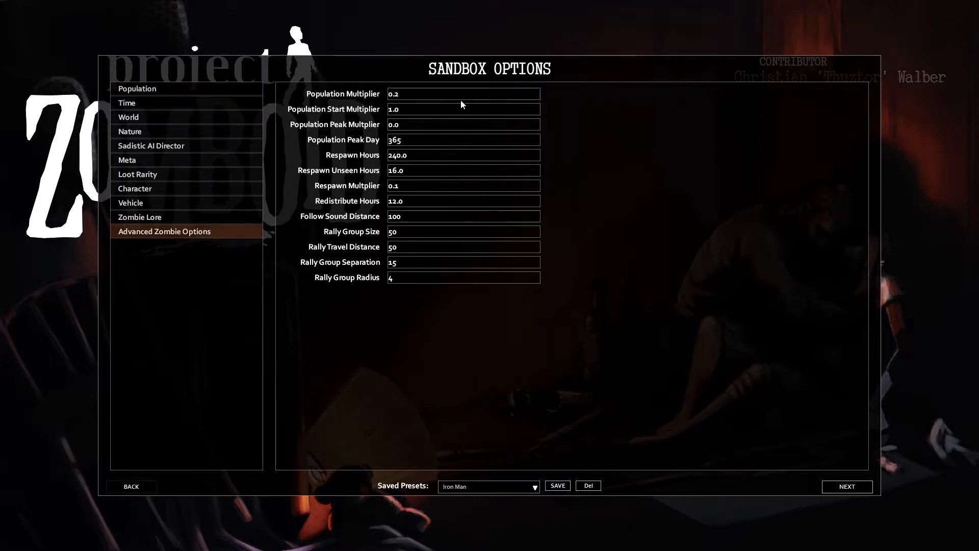
mouse_move(443, 95)
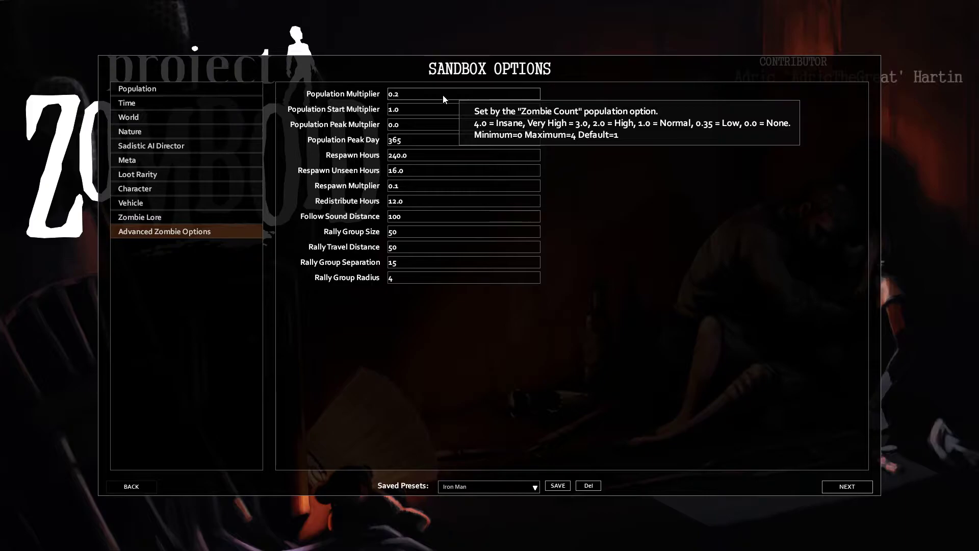
type("5")
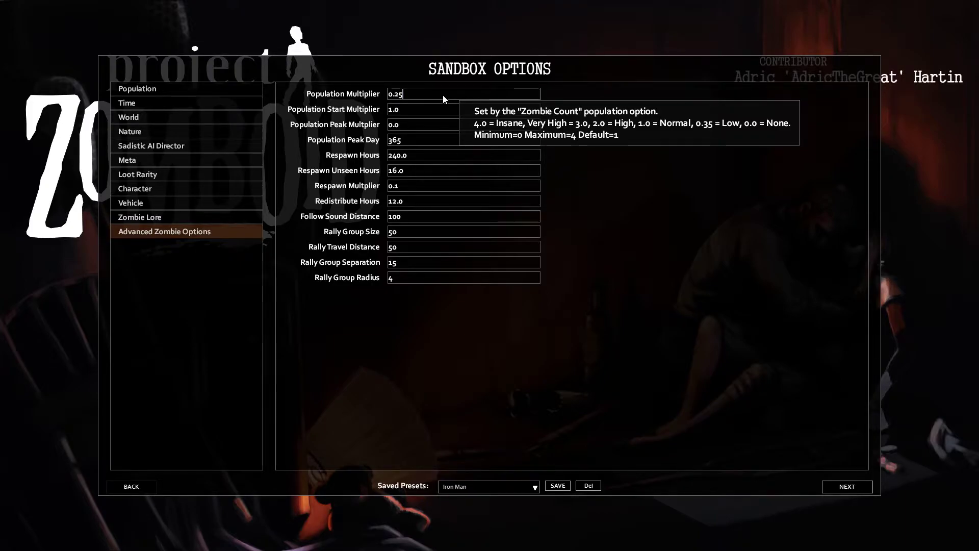
key("BackSpace")
key("BackSpace")
type("3")
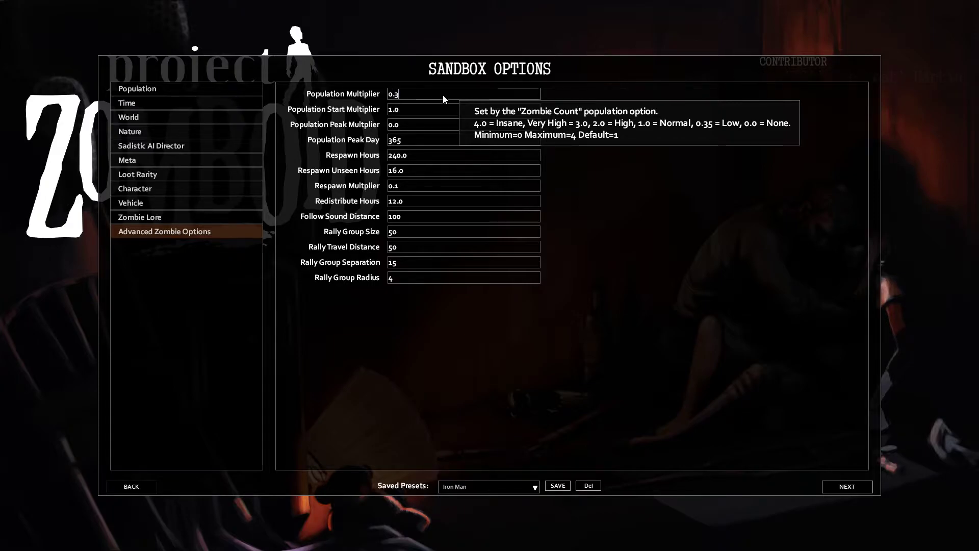
Step: Set the Population Peak Multiplier to 1
left_click(419, 128)
key("BackSpace")
key("BackSpace")
key("BackSpace")
type("1")
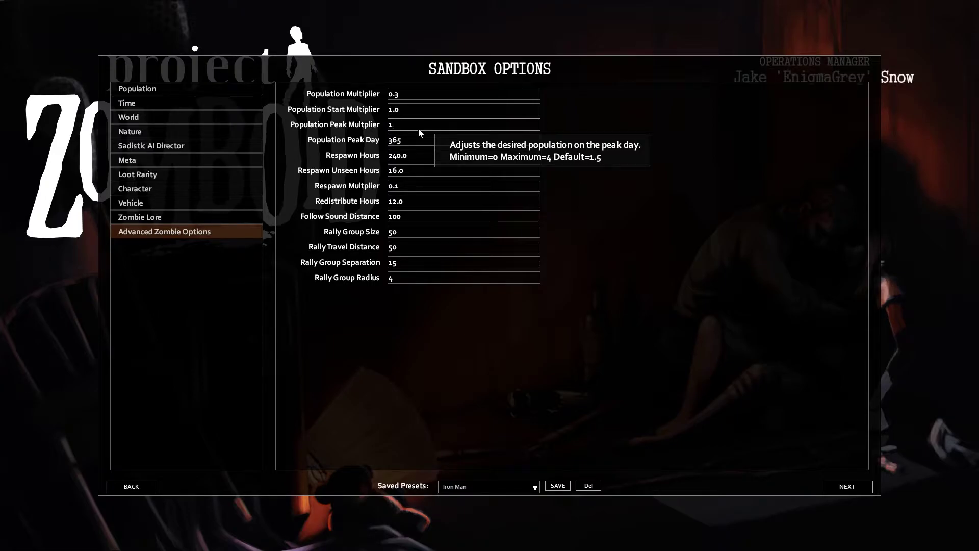
Step: Set the zombie Respawn Hours to 72
left_click(445, 158)
key("BackSpace")
key("BackSpace")
key("BackSpace")
key("BackSpace")
key("BackSpace")
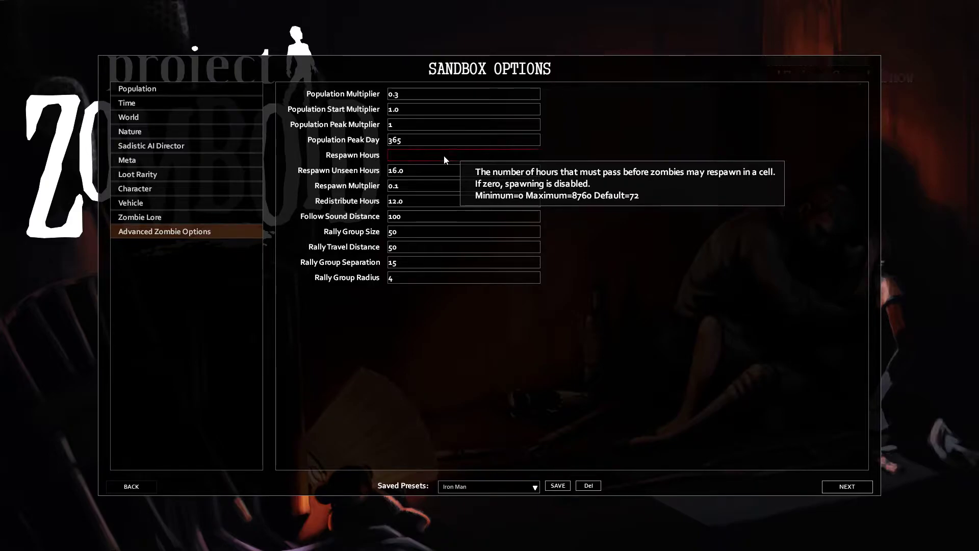
type("78")
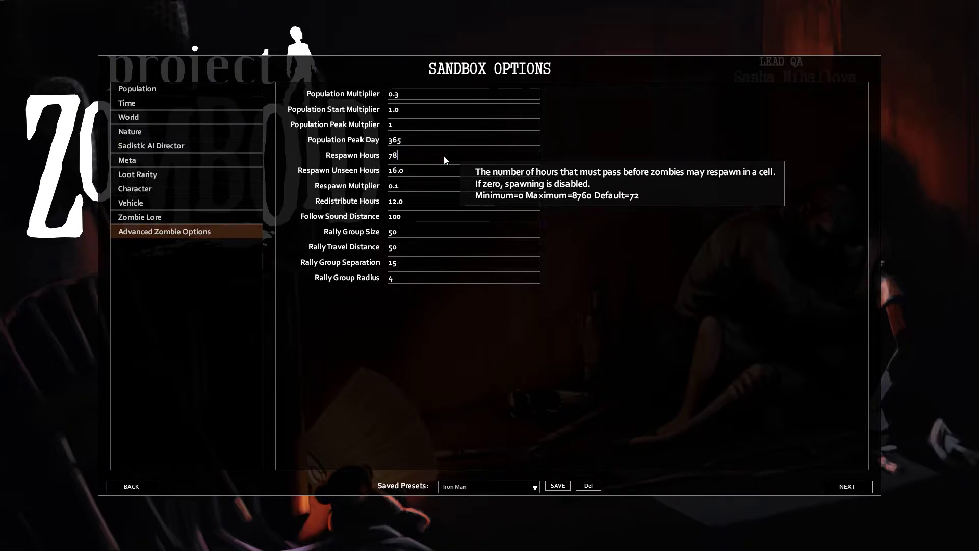
key("BackSpace")
type("2")
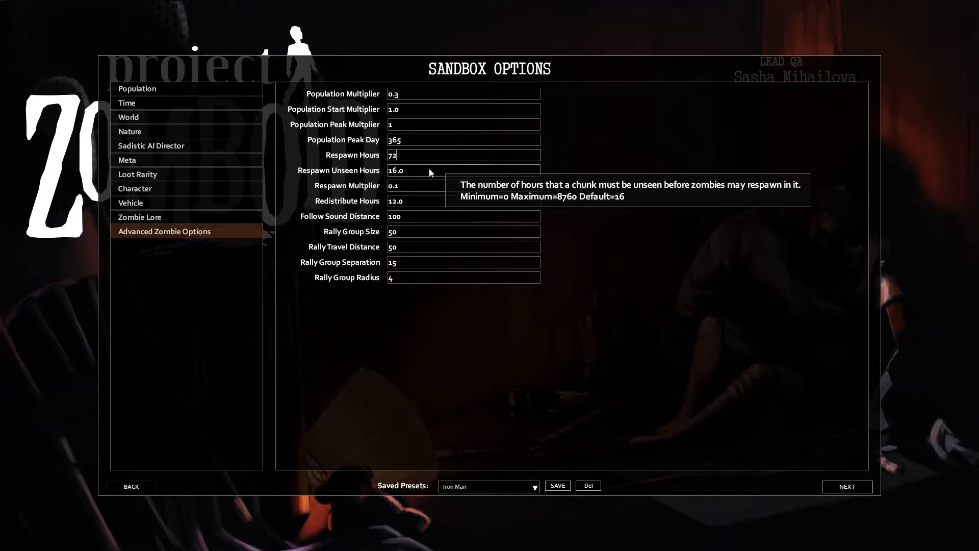
Step: Set the zombie Respawn Multiplier to 1
left_click(423, 186)
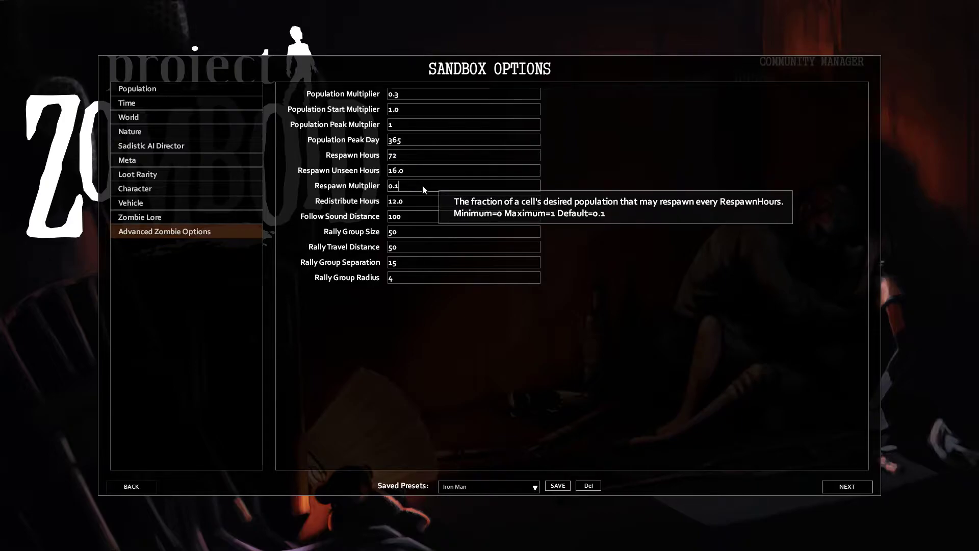
key("F12")
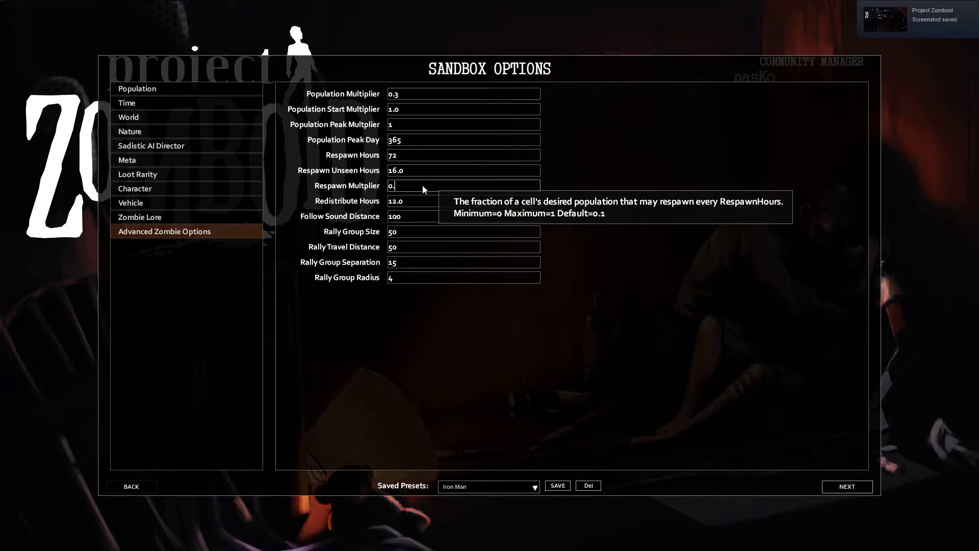
key("BackSpace")
key("BackSpace")
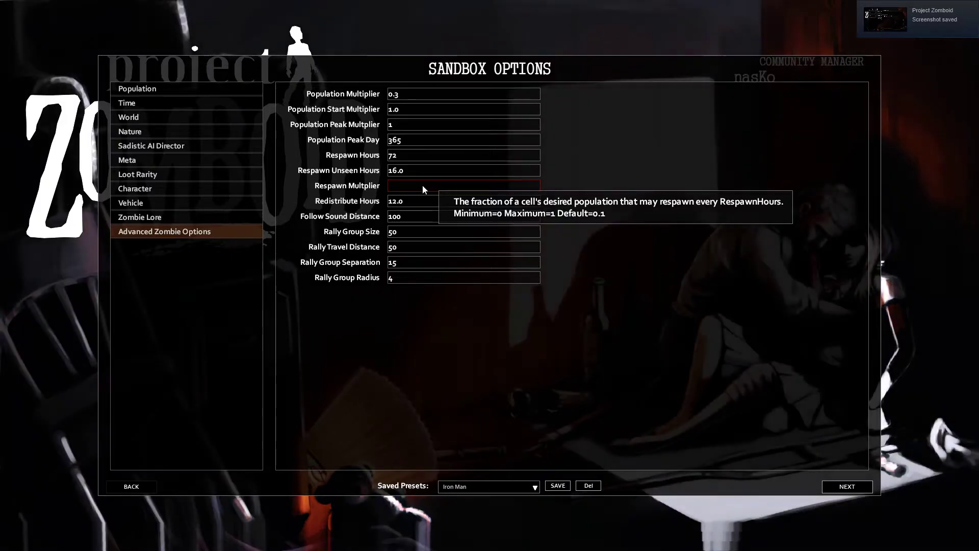
type("1")
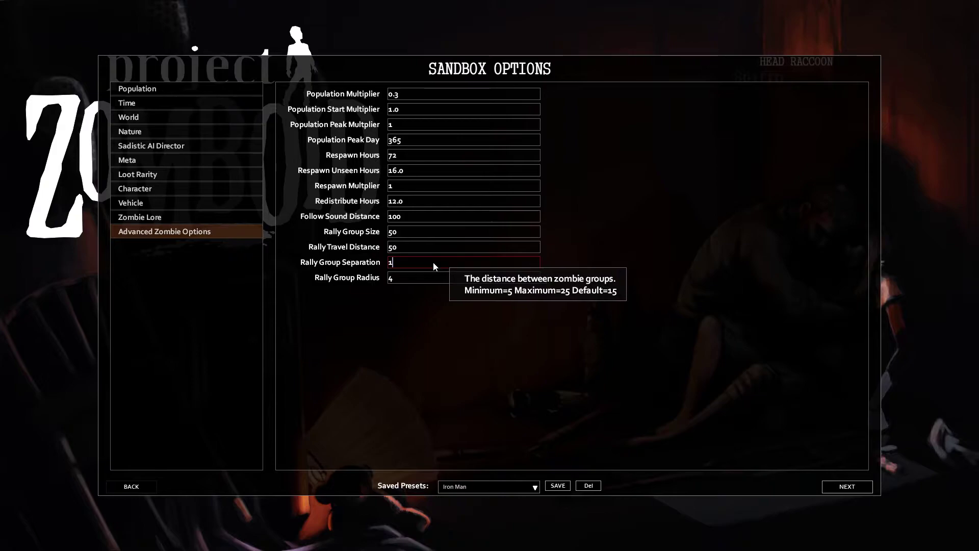
Step: Set the Rally Group Separation to 12 and the Rally Group Radius to 6
left_click(433, 262)
key("BackSpace")
type("2")
left_click(436, 277)
key("BackSpace")
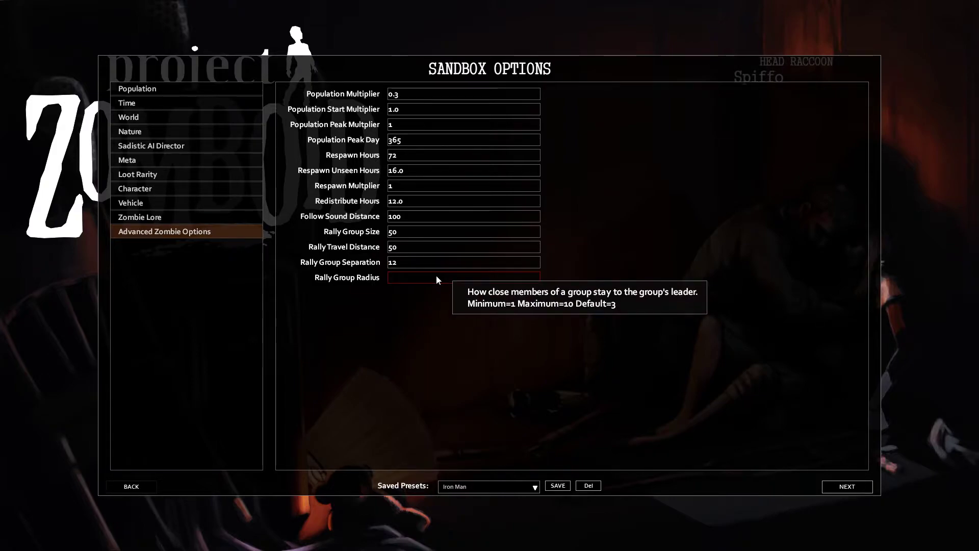
type("6")
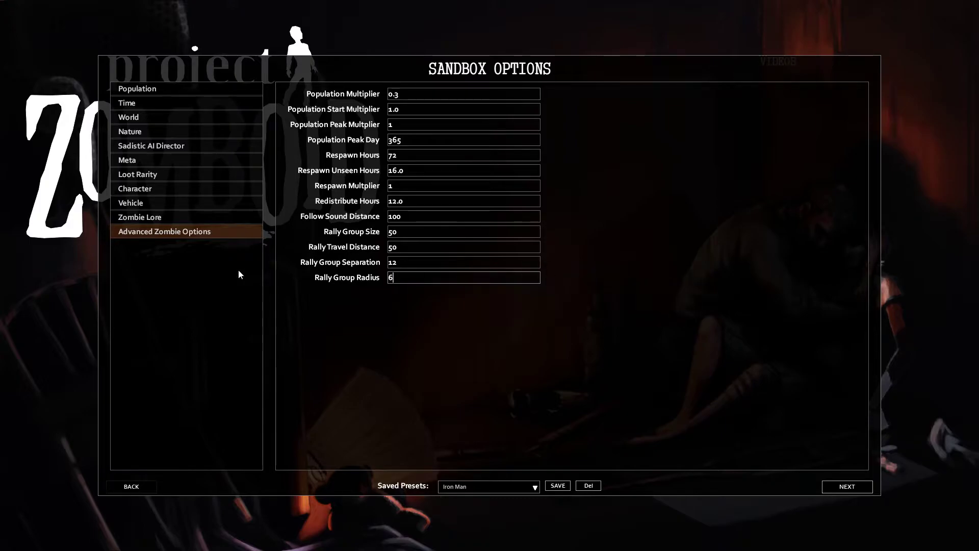
Step: In the Zombie Lore settings, set Toughness to Normal and Hearing to Poor
left_click(183, 217)
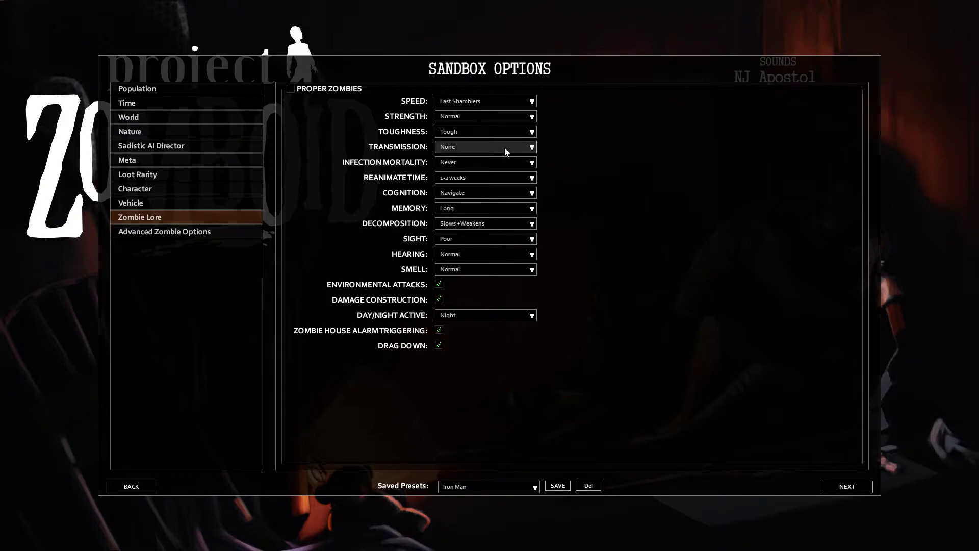
left_click(479, 132)
left_click(473, 155)
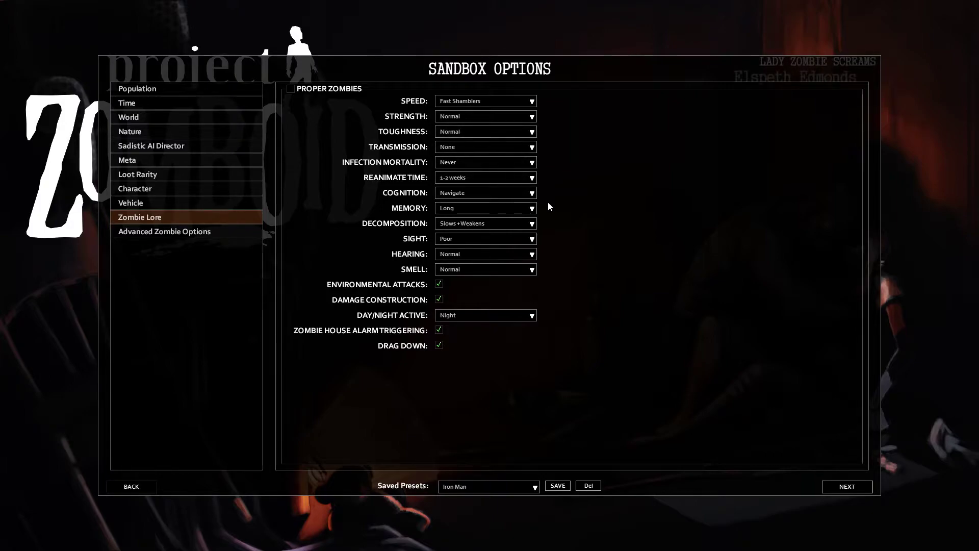
left_click(508, 192)
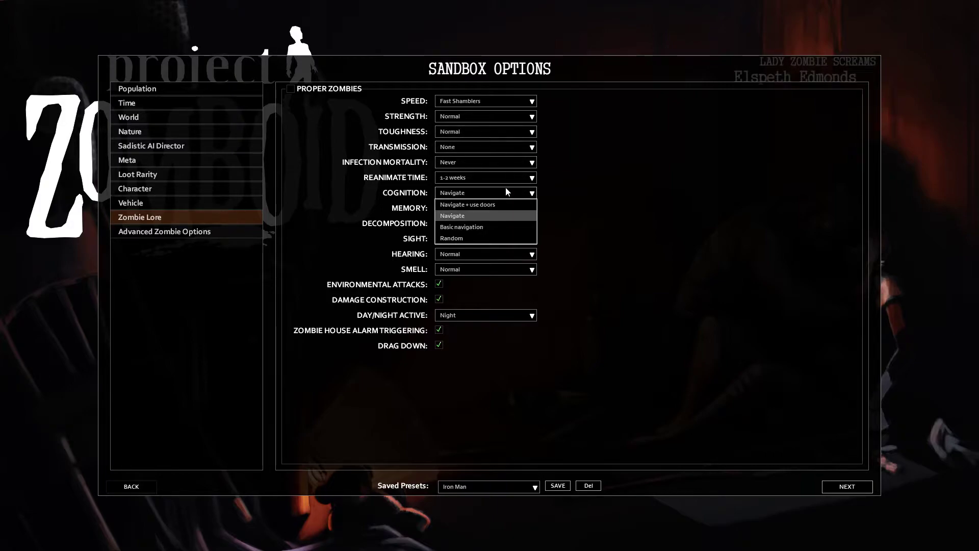
left_click(506, 192)
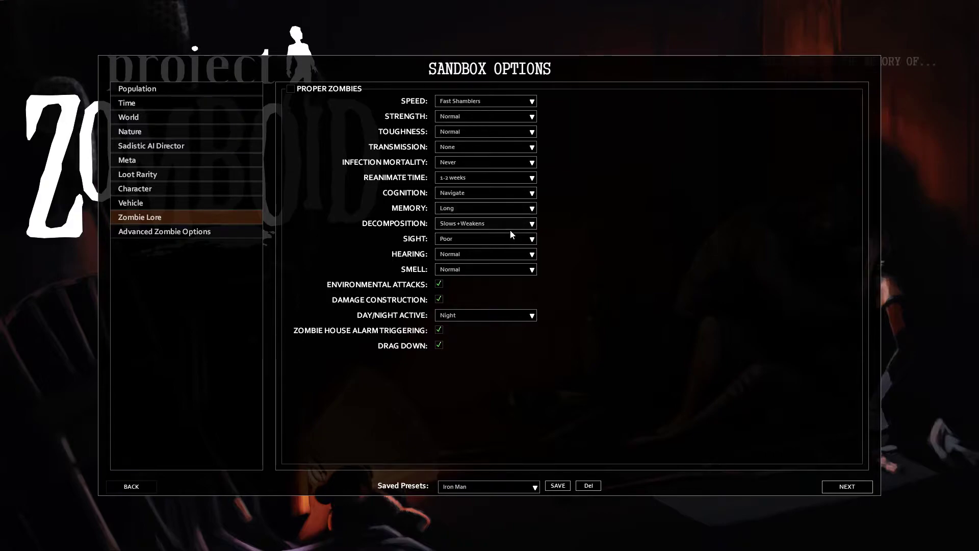
left_click(500, 252)
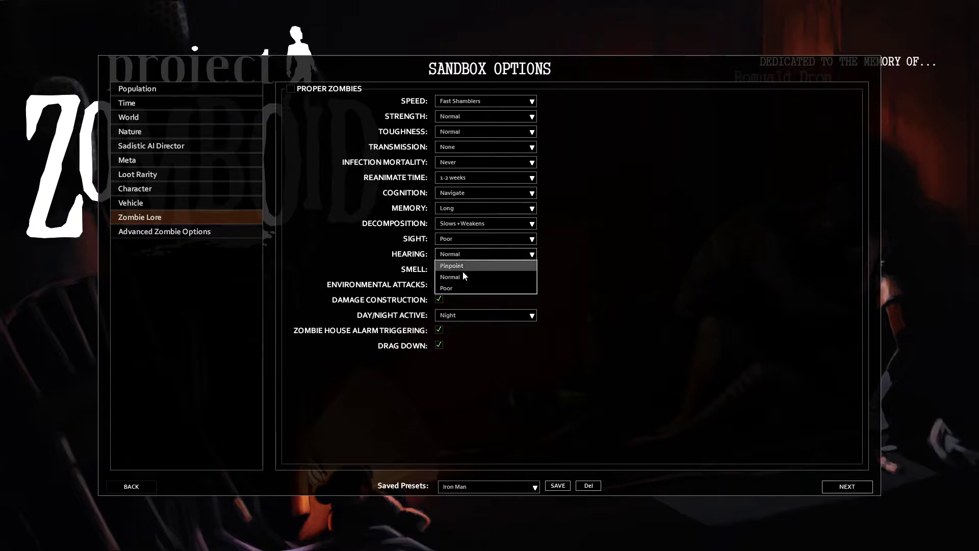
left_click(449, 290)
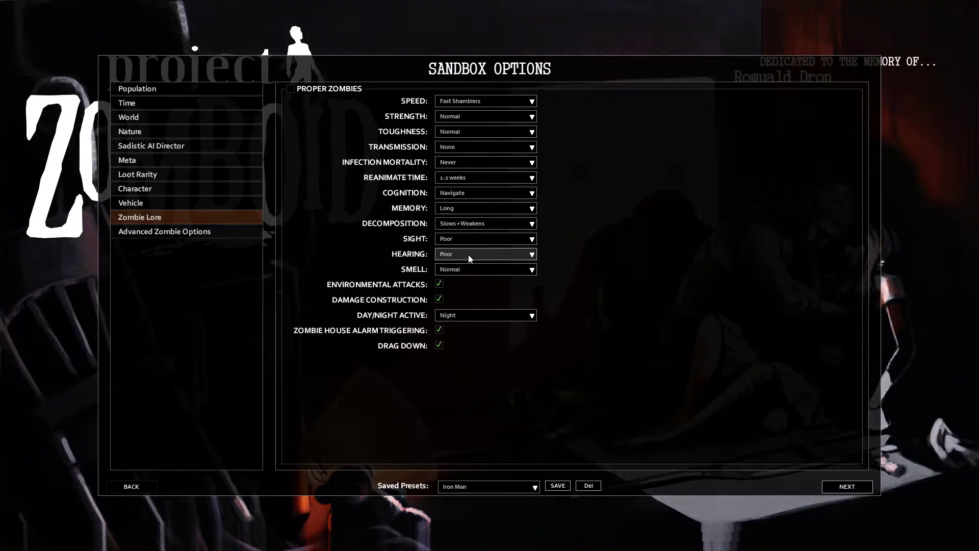
Step: Set the zombie Hearing to Normal and review the Sight choices, leaving Sight at Poor
left_click(469, 255)
left_click(460, 277)
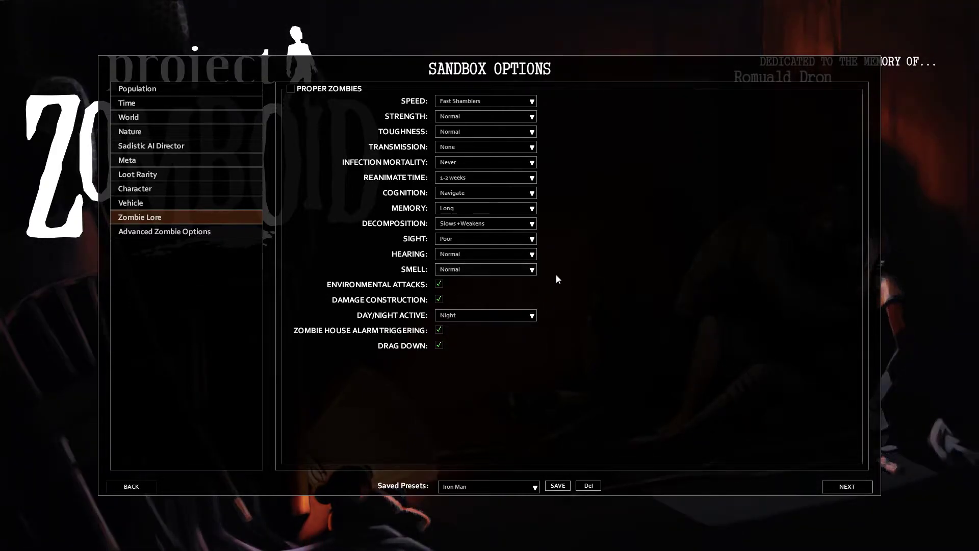
left_click(483, 238)
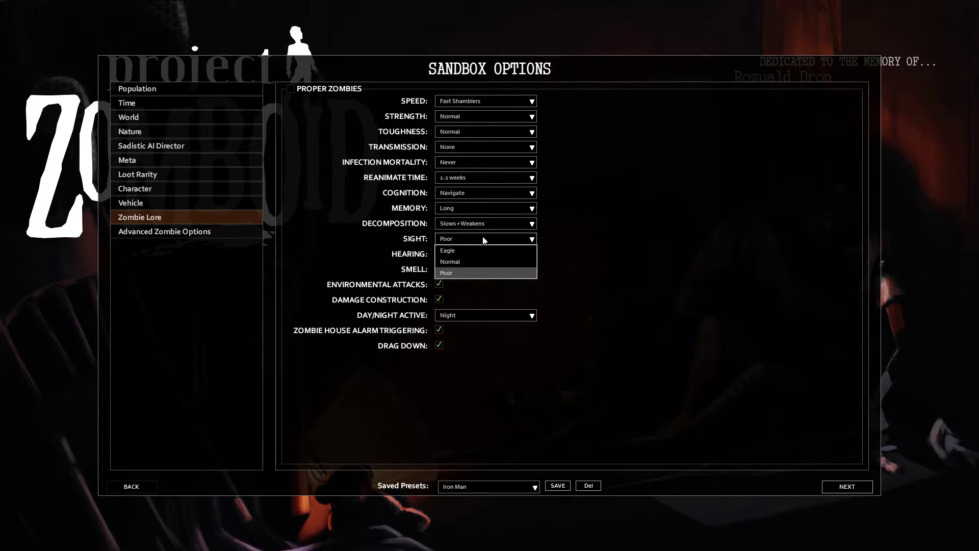
left_click(483, 238)
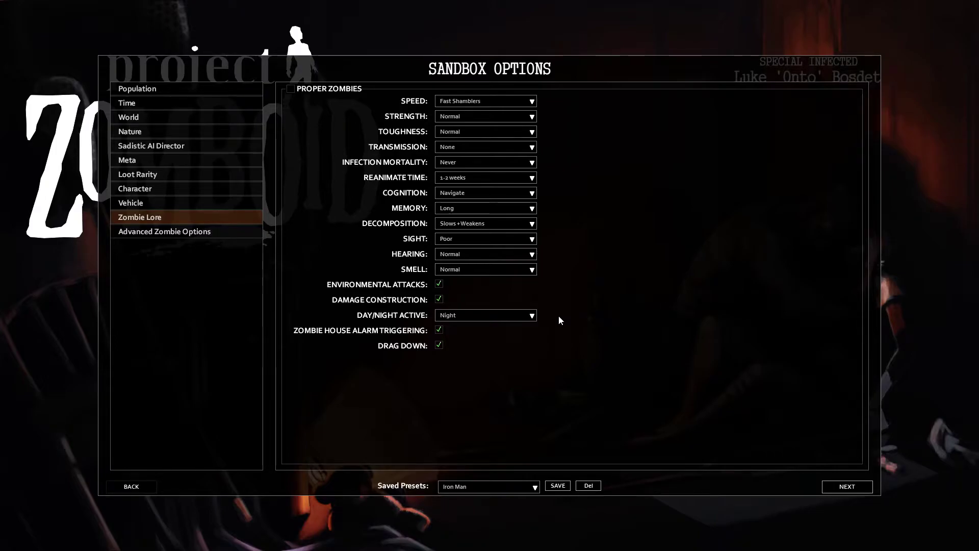
mouse_move(483, 316)
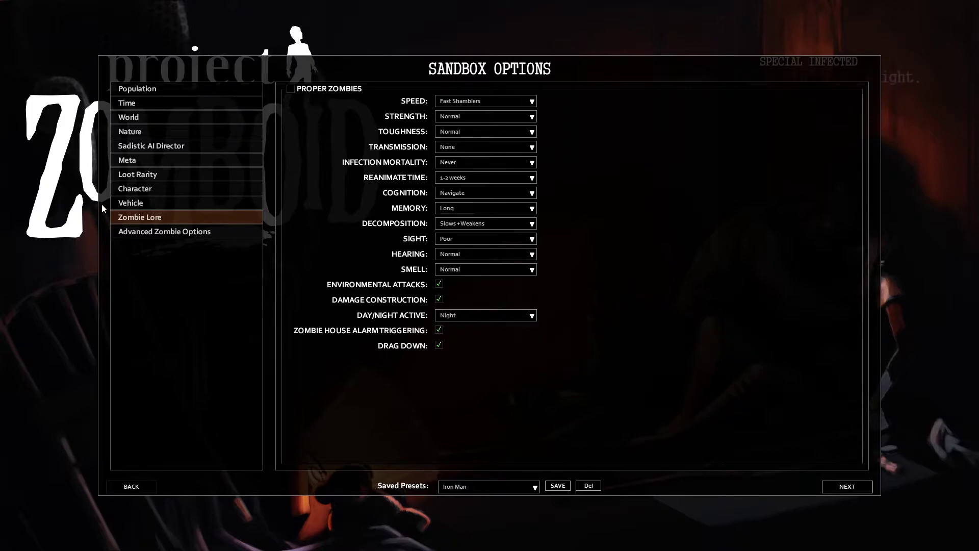
Step: Review the Vehicle settings and set the XP Multiplier to 18.0 in the Character settings
left_click(131, 209)
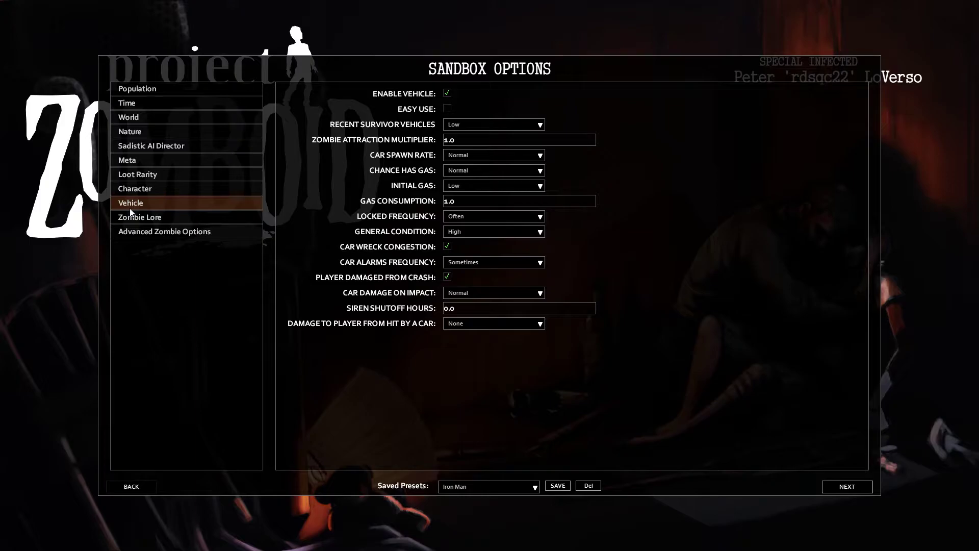
left_click(136, 190)
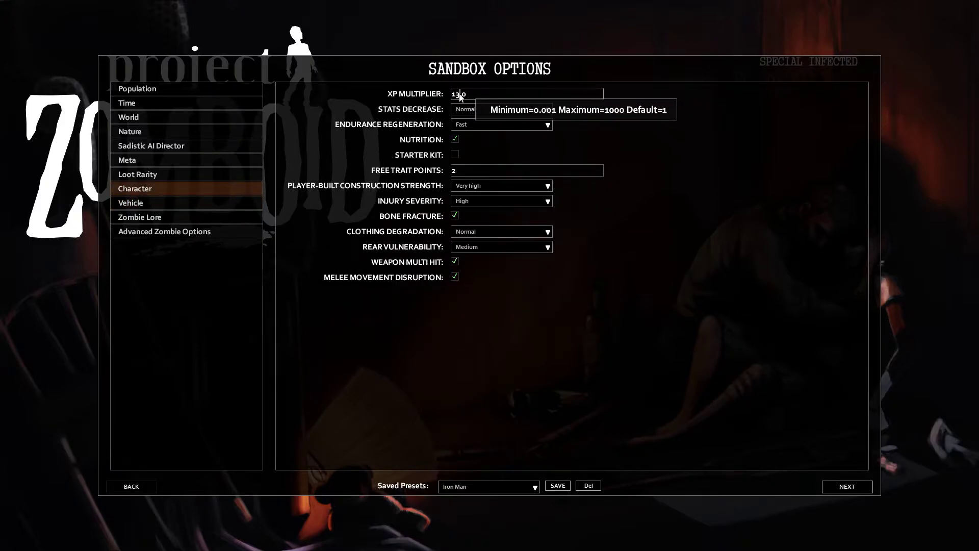
key("BackSpace")
type("8")
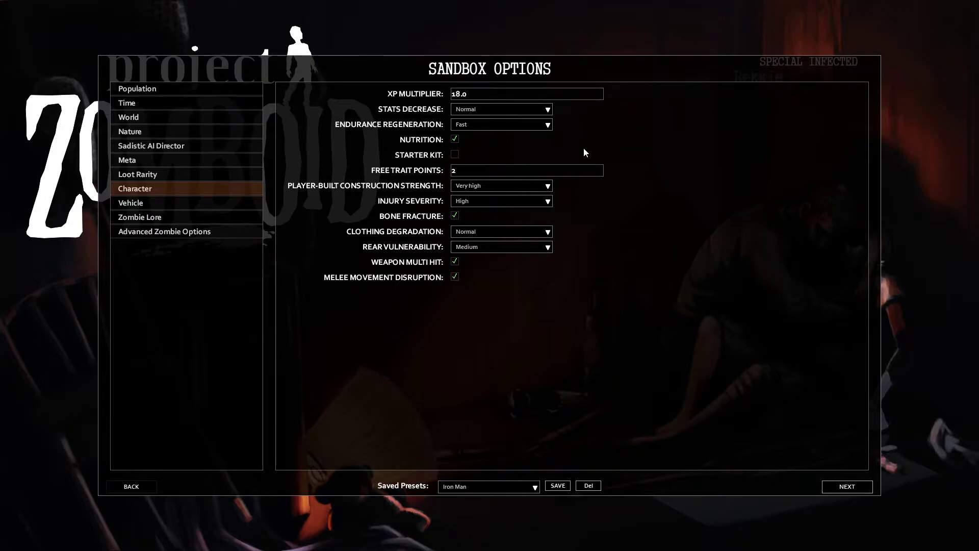
mouse_move(557, 100)
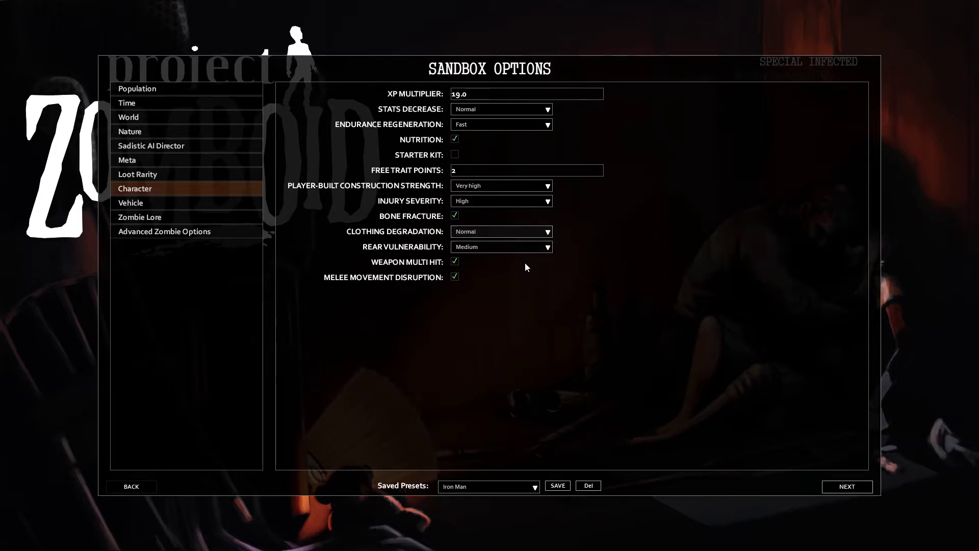
Step: In the Loot Rarity settings, set both Fresh Food and Canned Food to Extremely rare
left_click(142, 179)
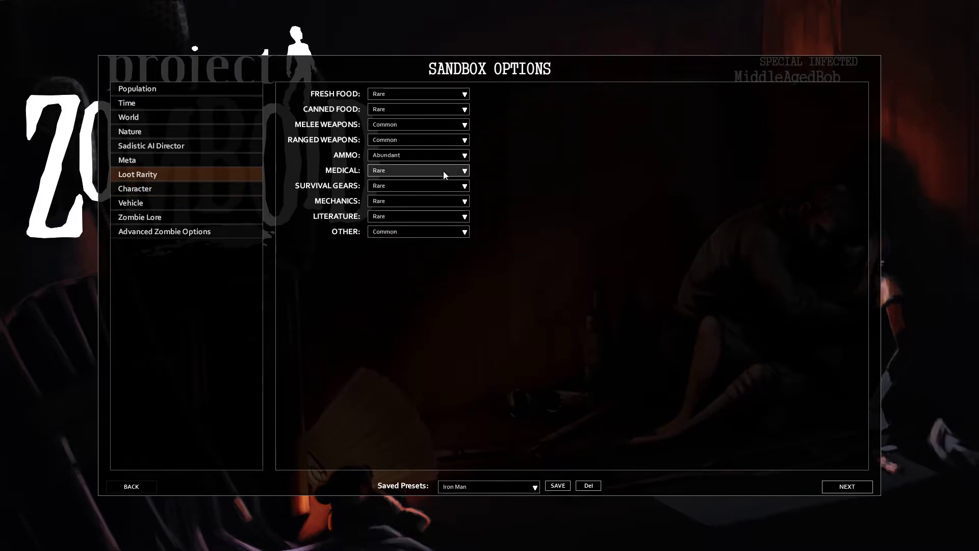
left_click(463, 126)
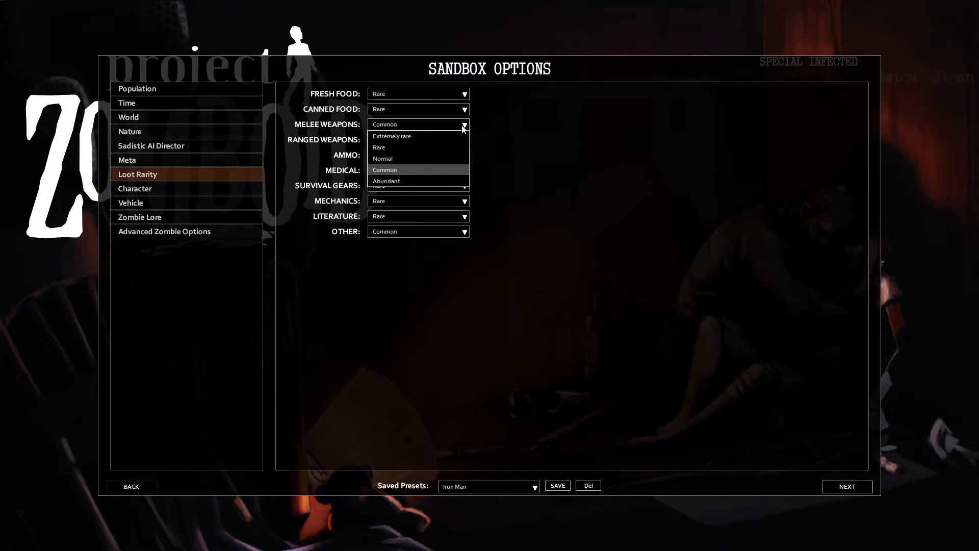
left_click(464, 126)
left_click(445, 94)
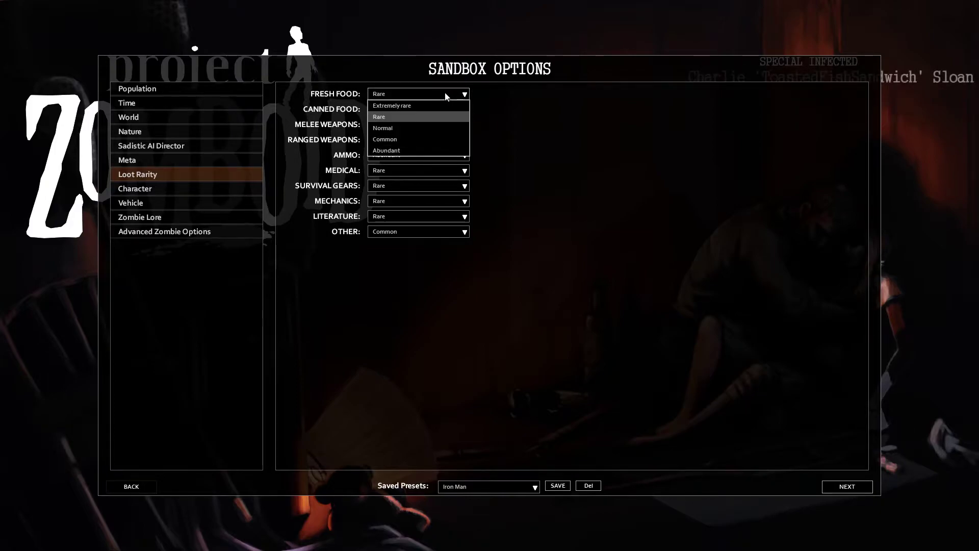
left_click(439, 101)
left_click(435, 111)
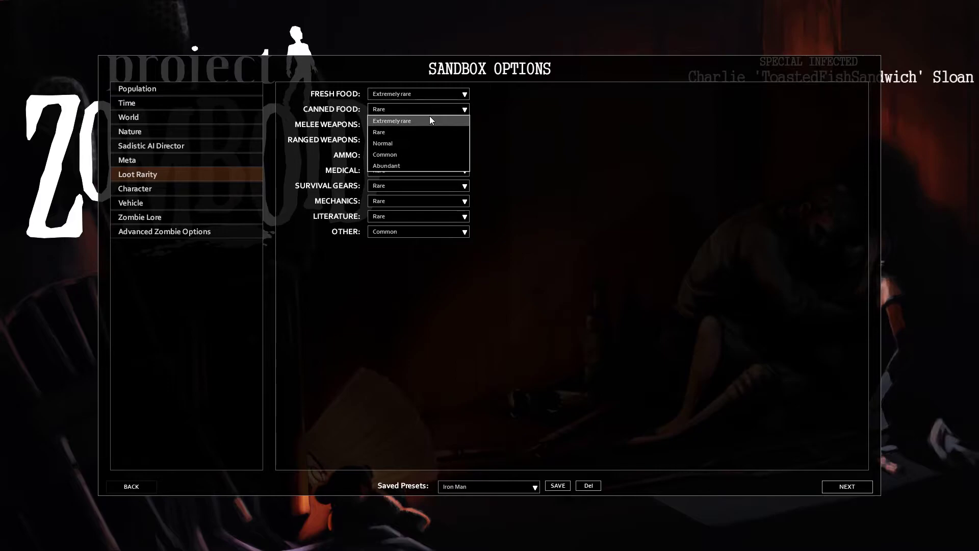
left_click(430, 121)
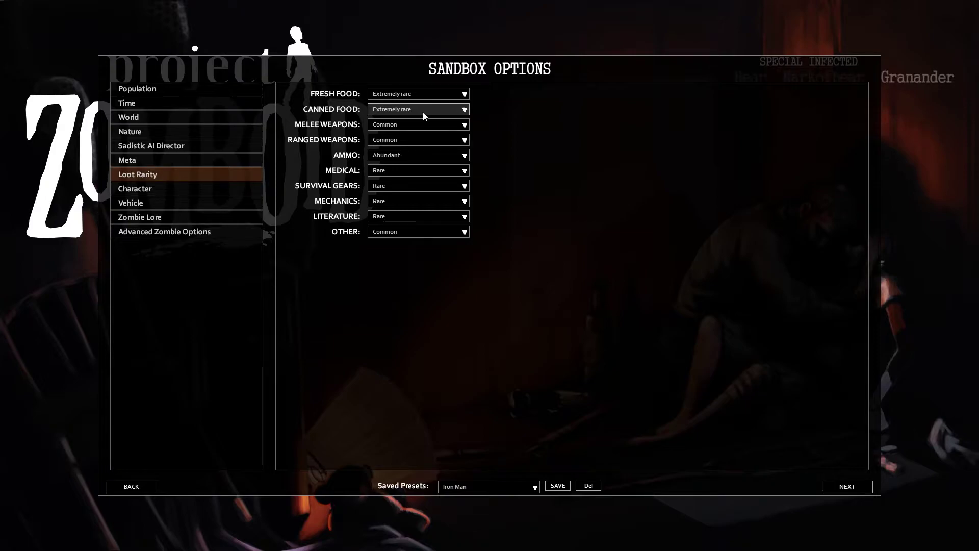
Step: Set the loot rarity to Rare for Ranged Weapons and Other, and to Normal for Ammo
left_click(426, 140)
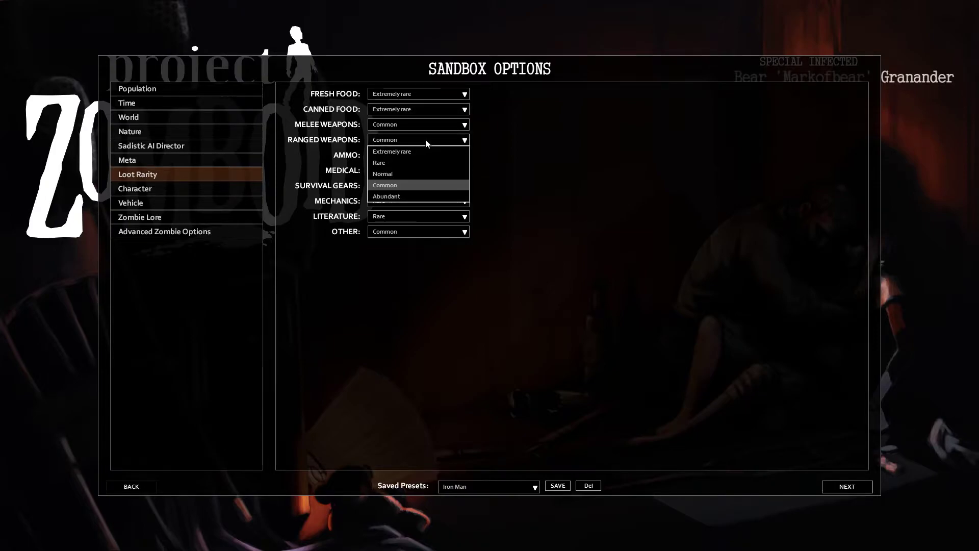
left_click(411, 162)
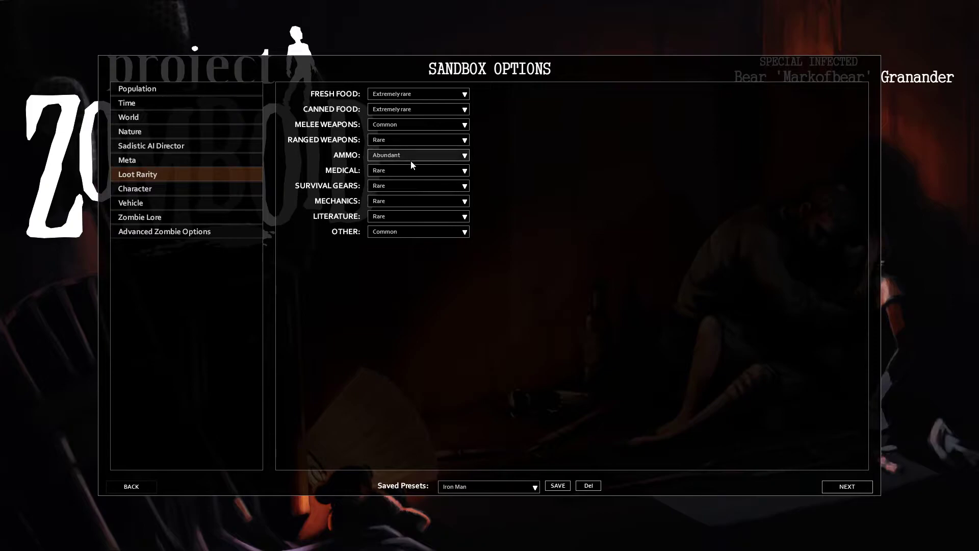
left_click(410, 158)
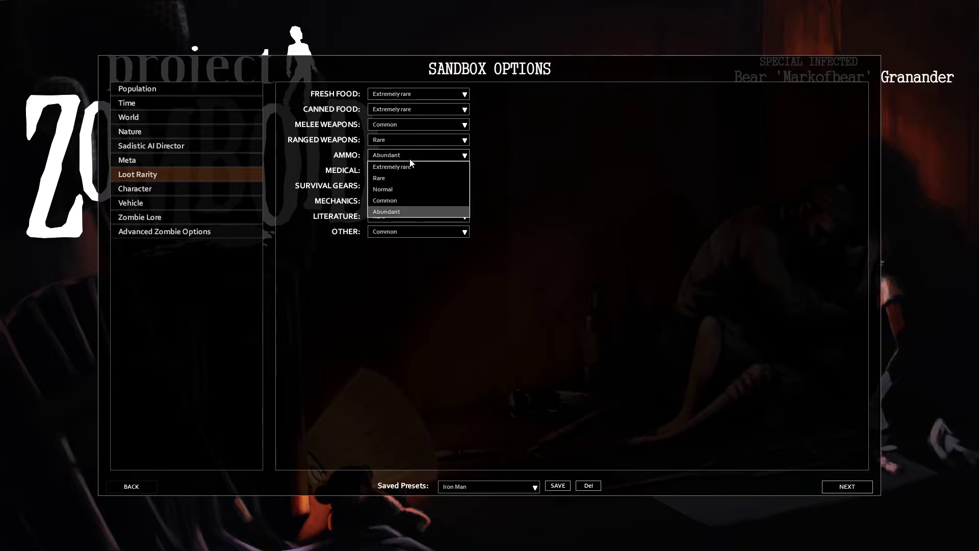
left_click(407, 190)
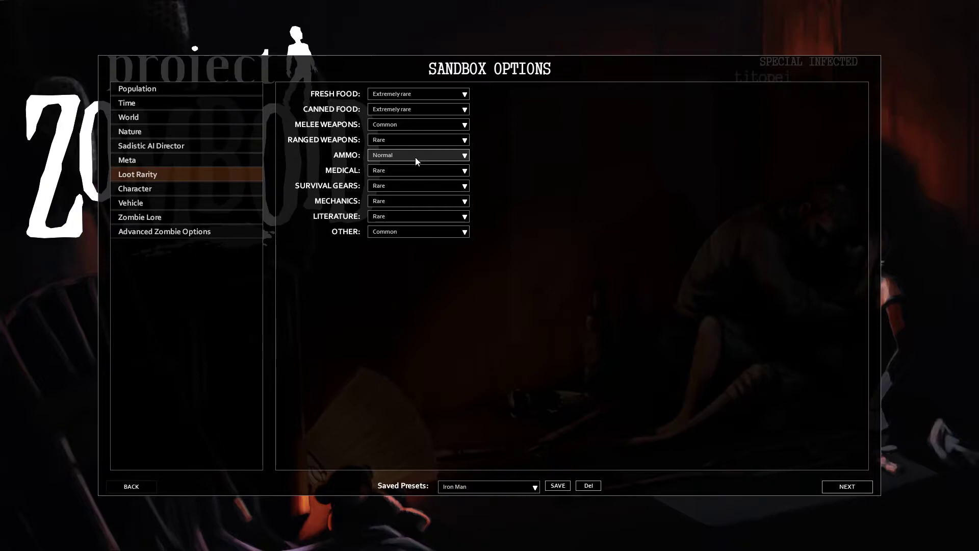
left_click(406, 233)
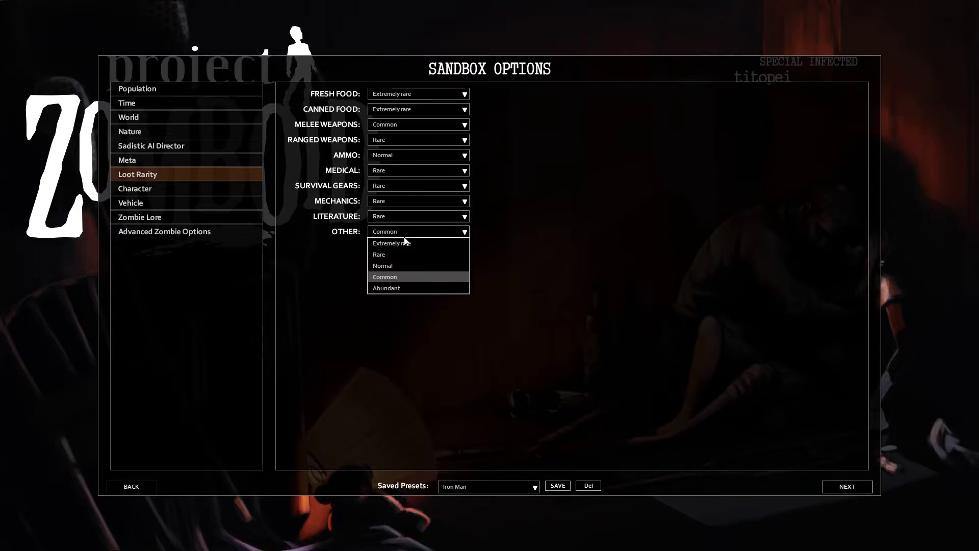
left_click(404, 254)
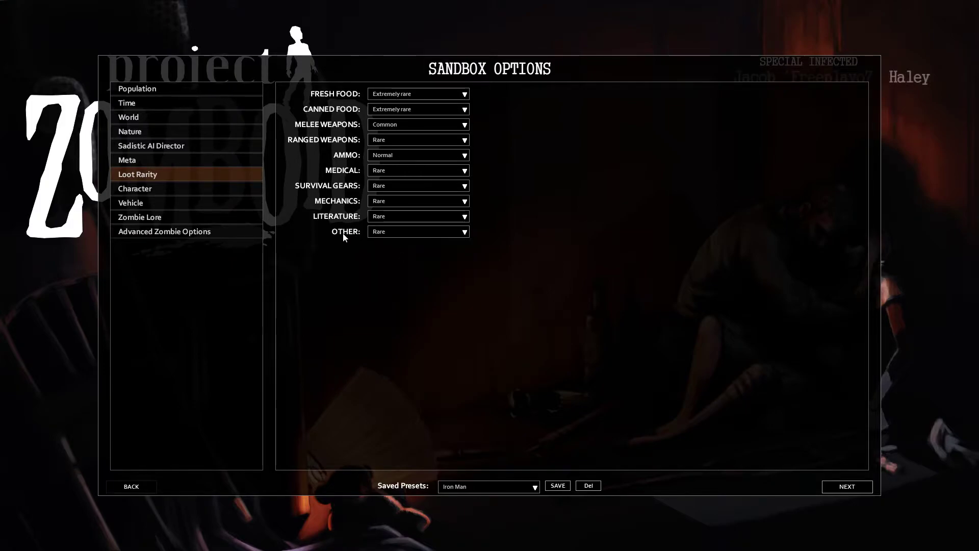
Step: In the Meta settings, set Time Before Corpse Removal to 72 hours
left_click(157, 158)
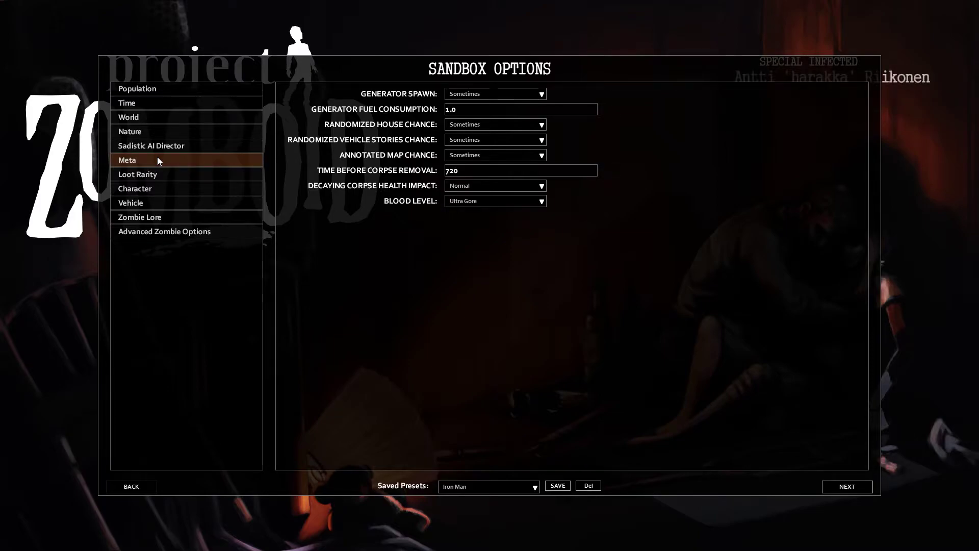
left_click(484, 173)
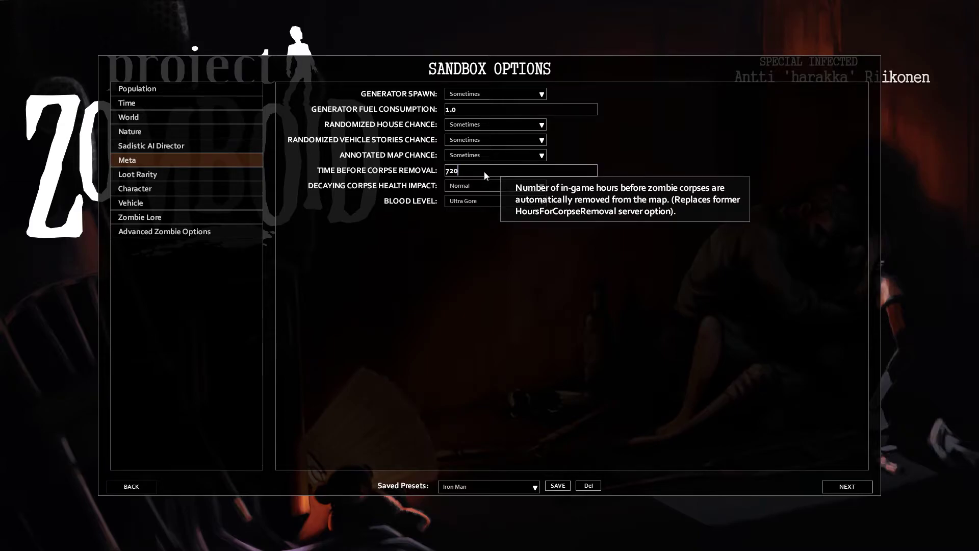
key("BackSpace")
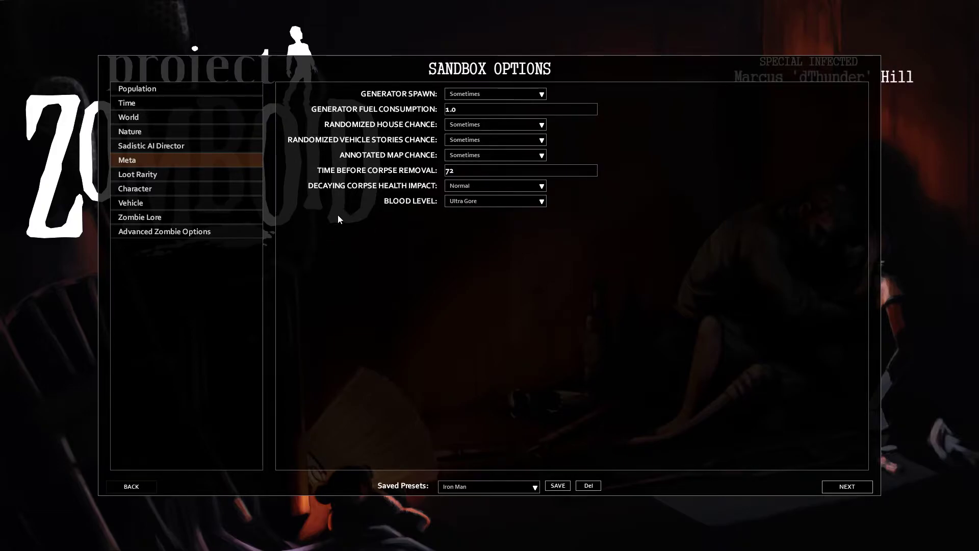
Step: Review the Sadistic AI Director, Nature and World settings, and set the game's start date to January 9
left_click(154, 146)
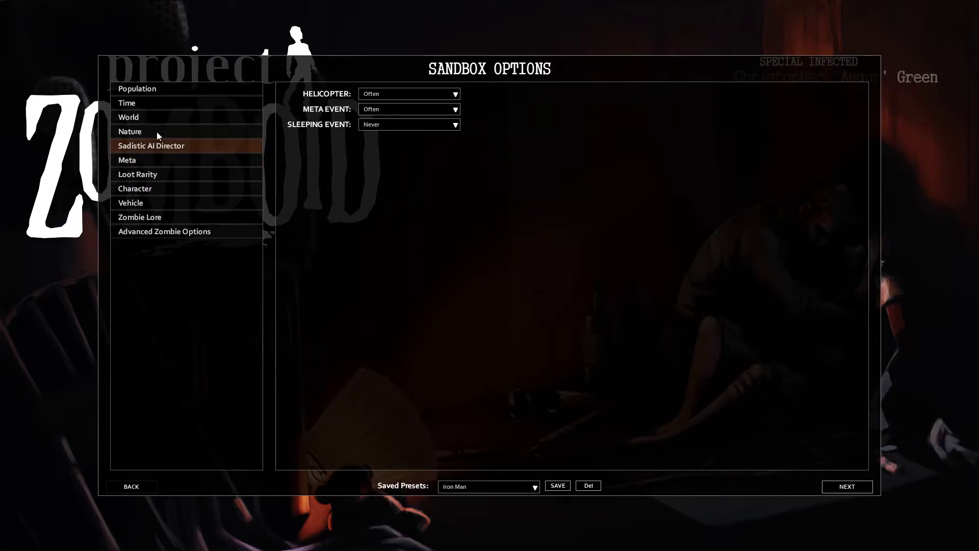
left_click(157, 132)
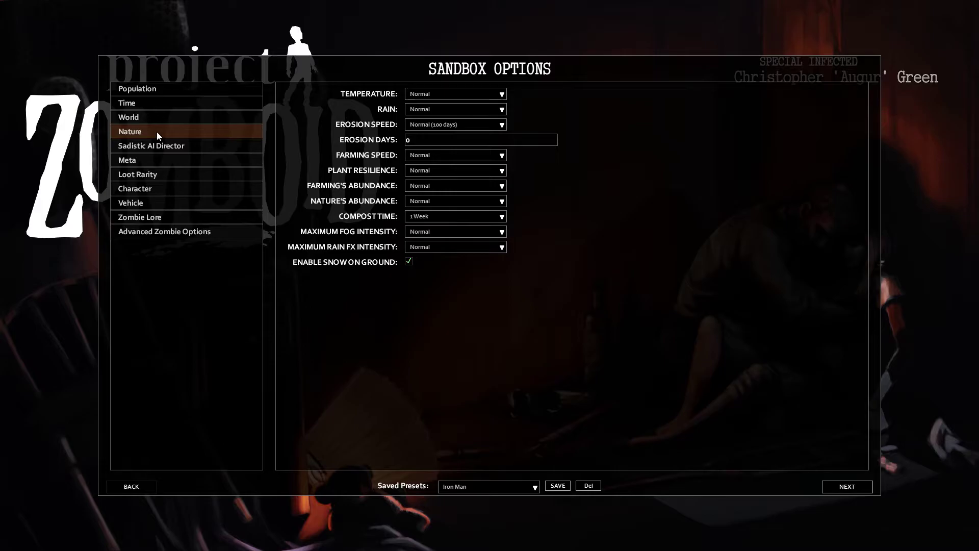
left_click(159, 121)
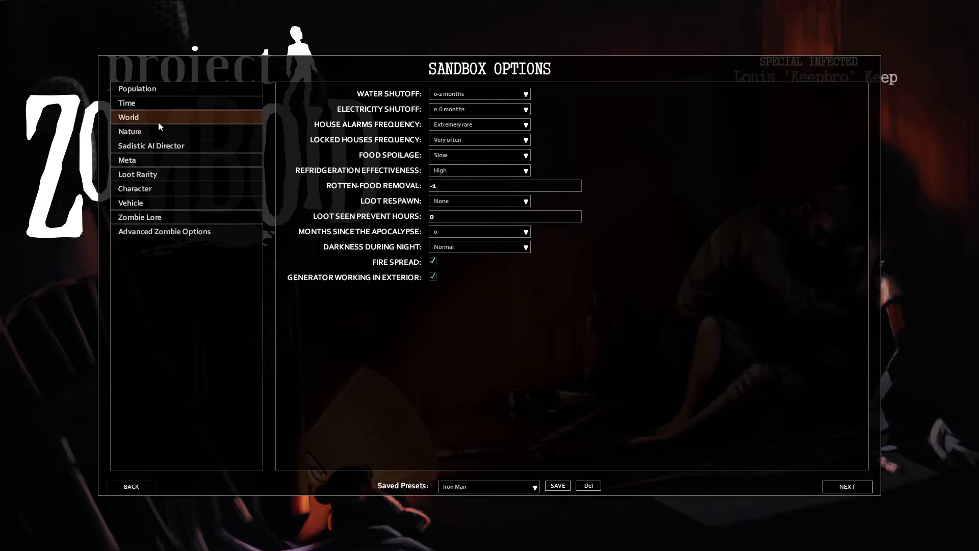
left_click(159, 111)
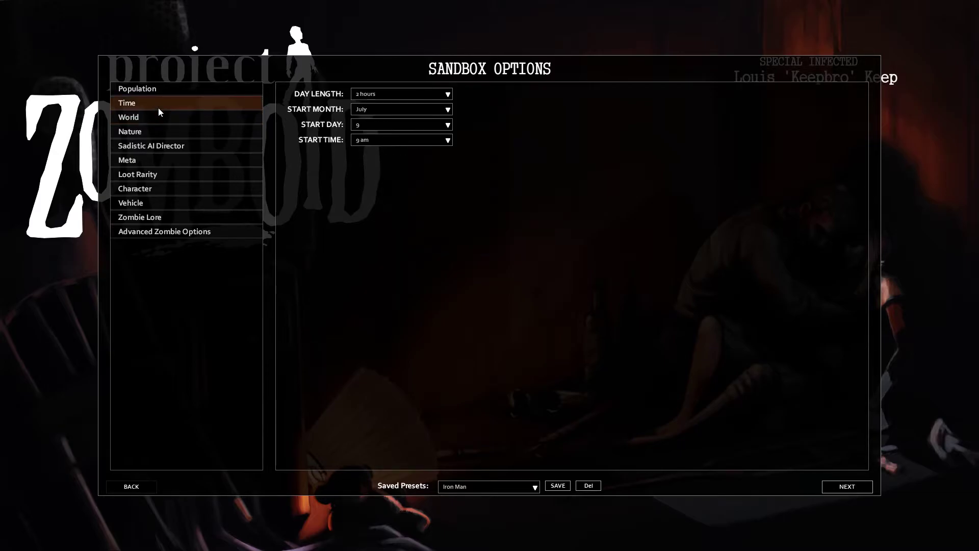
left_click(426, 108)
left_click(411, 122)
left_click(411, 126)
left_click(385, 215)
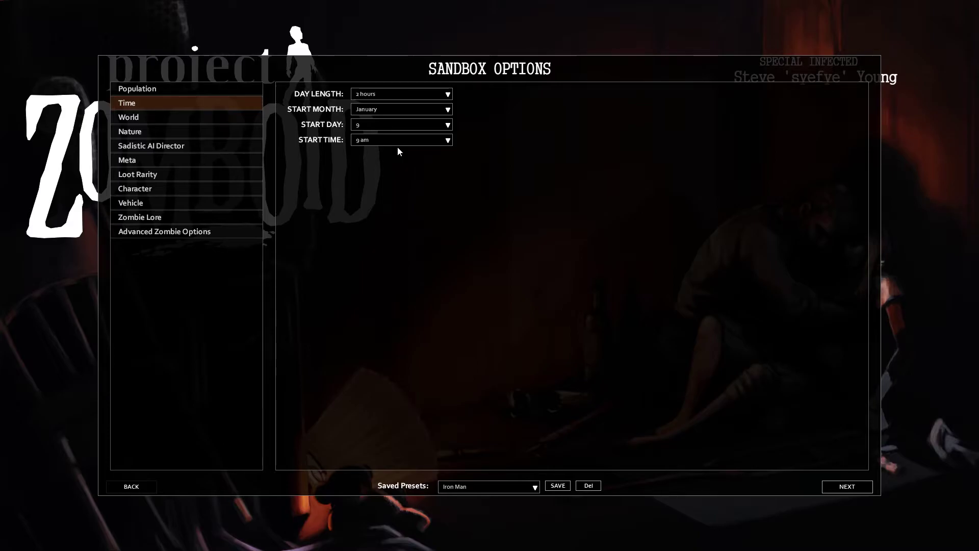
Step: In the World settings, set Months Since the Apocalypse to 6
left_click(136, 117)
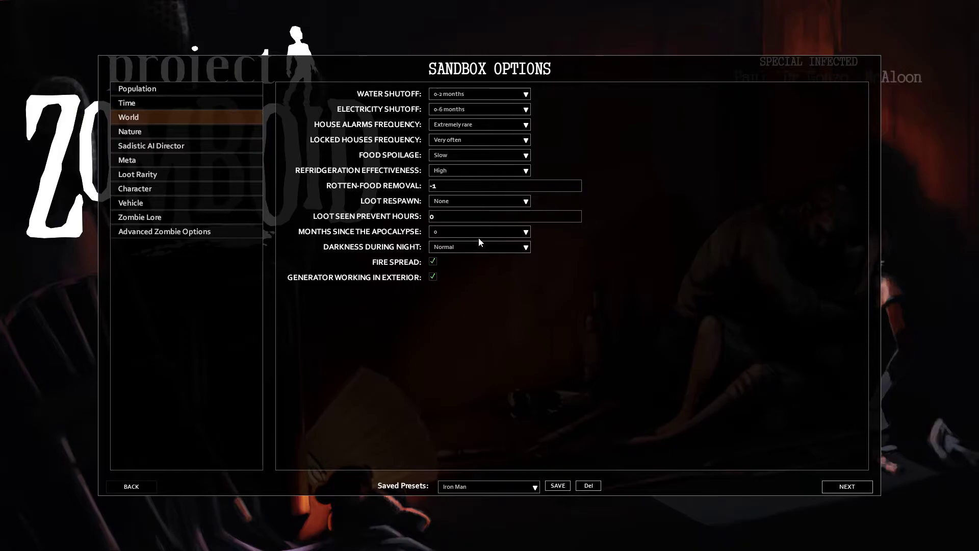
left_click(526, 232)
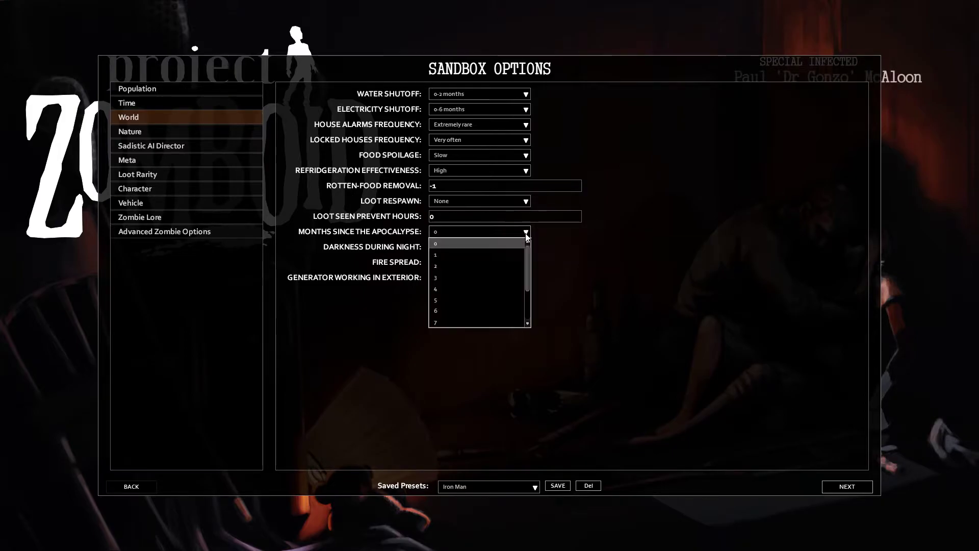
left_click(462, 310)
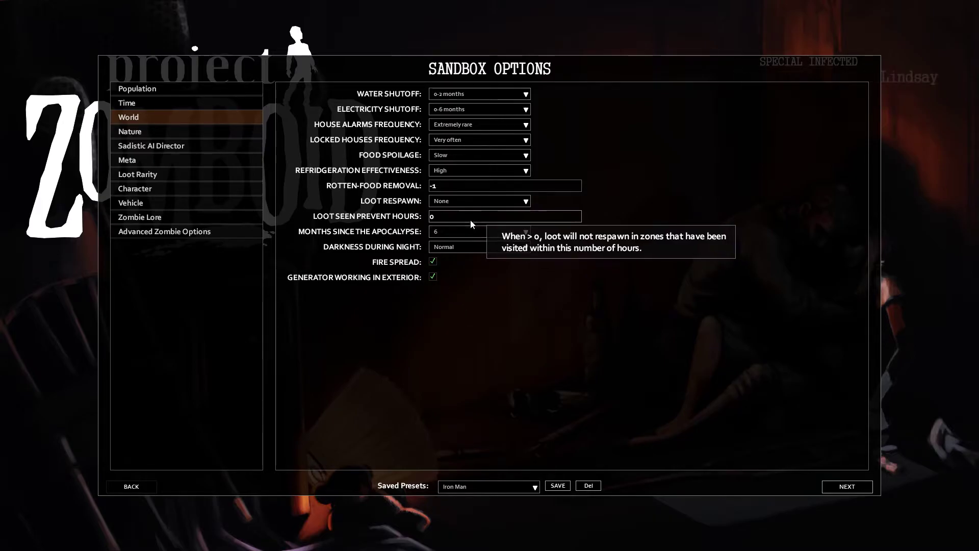
Step: Set Loot Respawn to Every week and Loot Seen Prevent Hours to 6
left_click(466, 203)
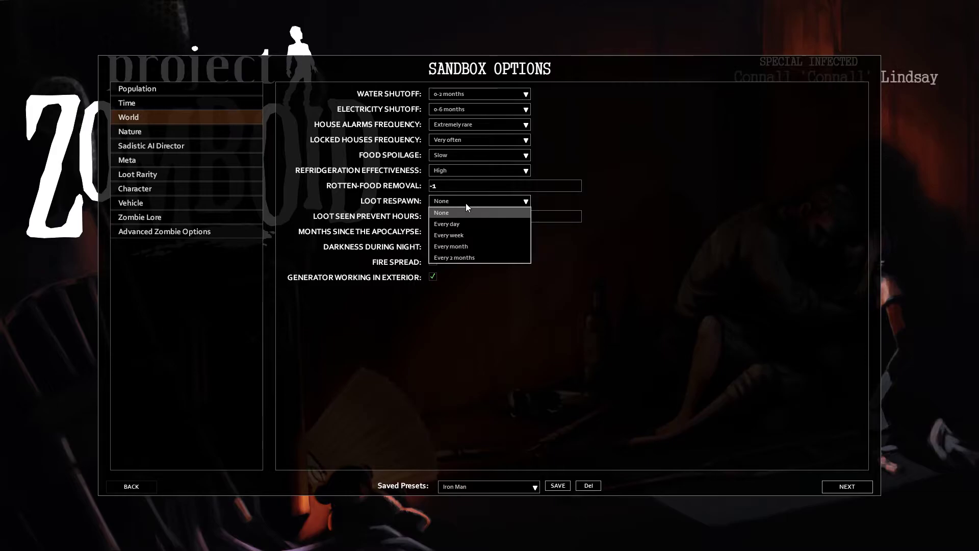
left_click(470, 235)
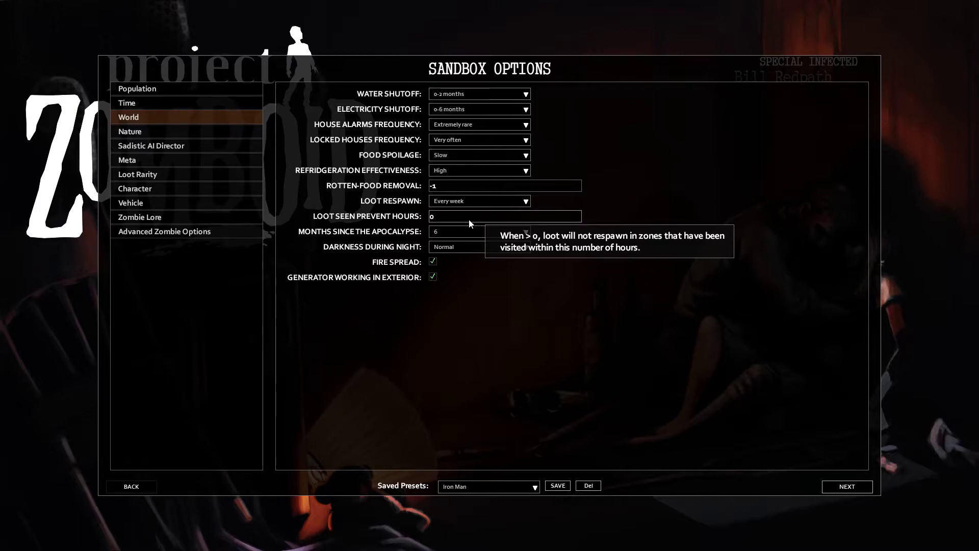
left_click(469, 218)
key("BackSpace")
type("6")
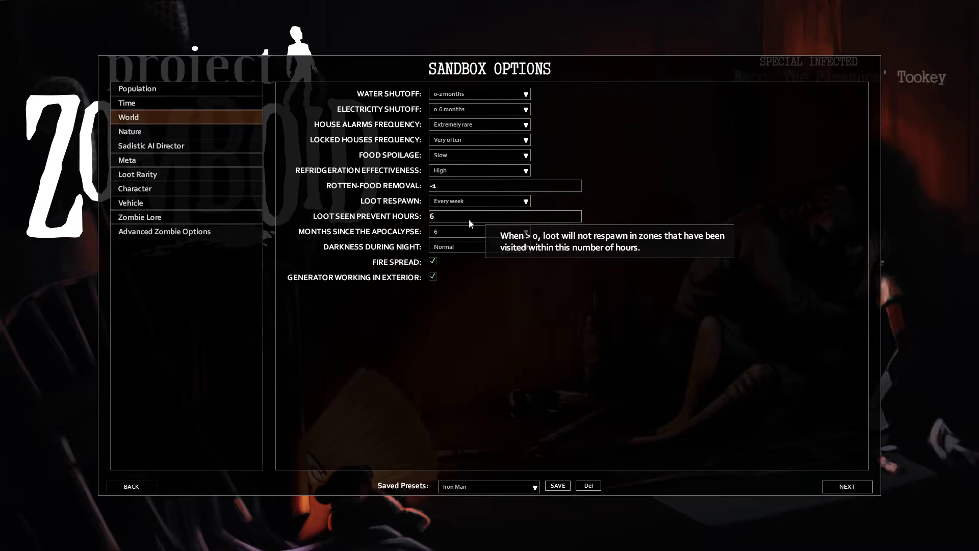